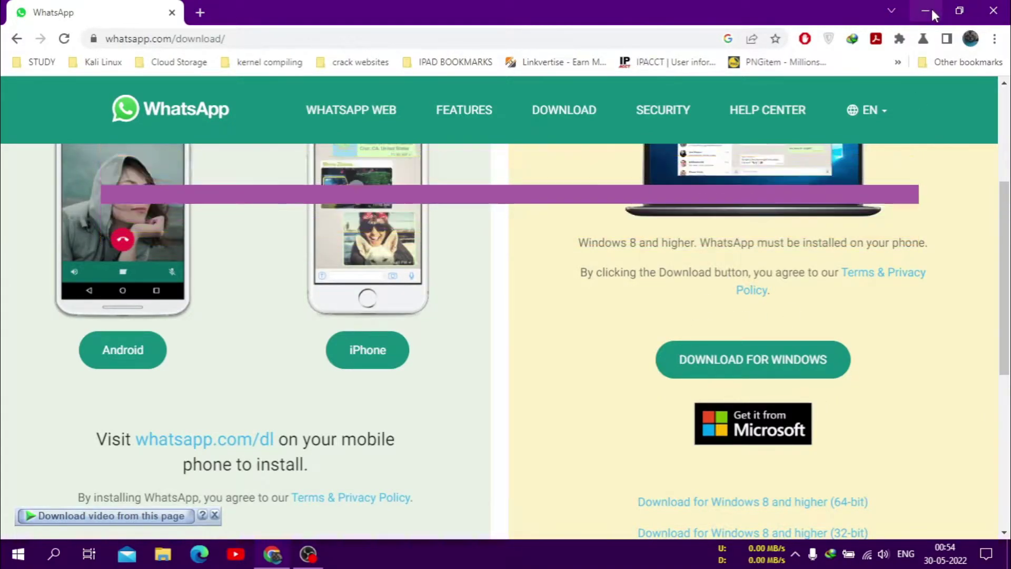
Step: Install Password Door from pdsetup.exe on the desktop, accepting the license and setting the admin password, and run it on finishing
left_click(930, 10)
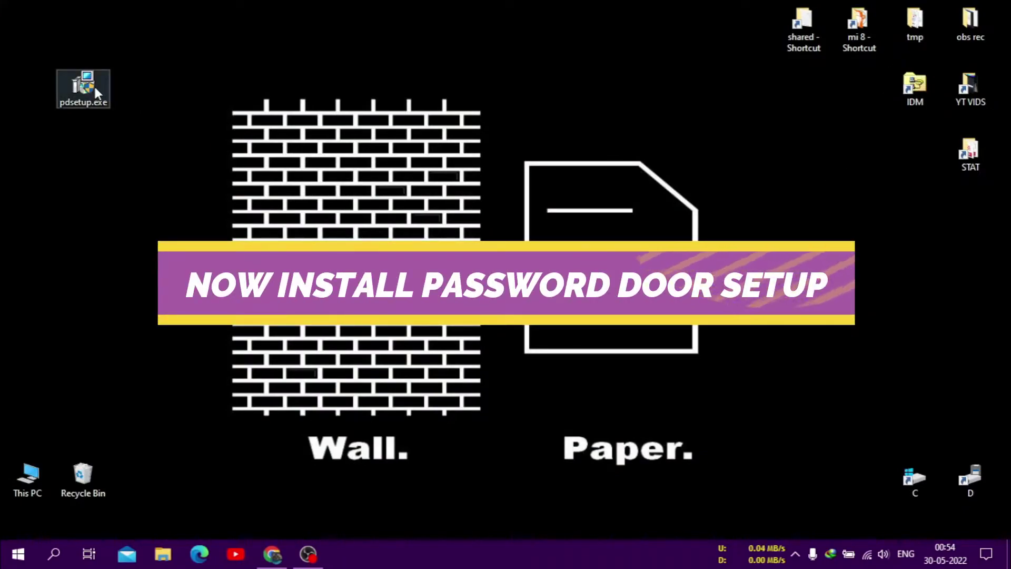
left_click_drag(94, 86, 134, 157)
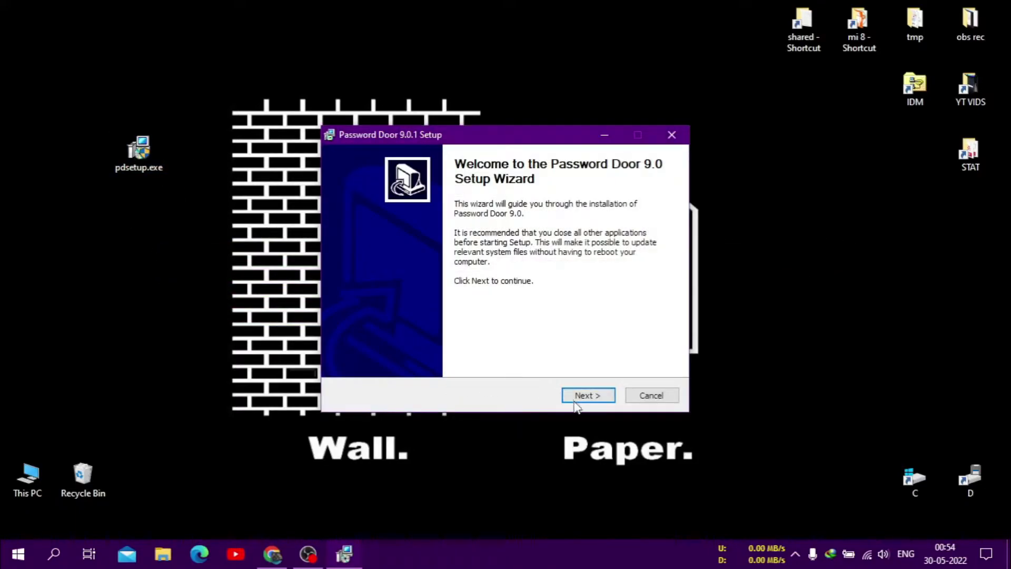
left_click(581, 396)
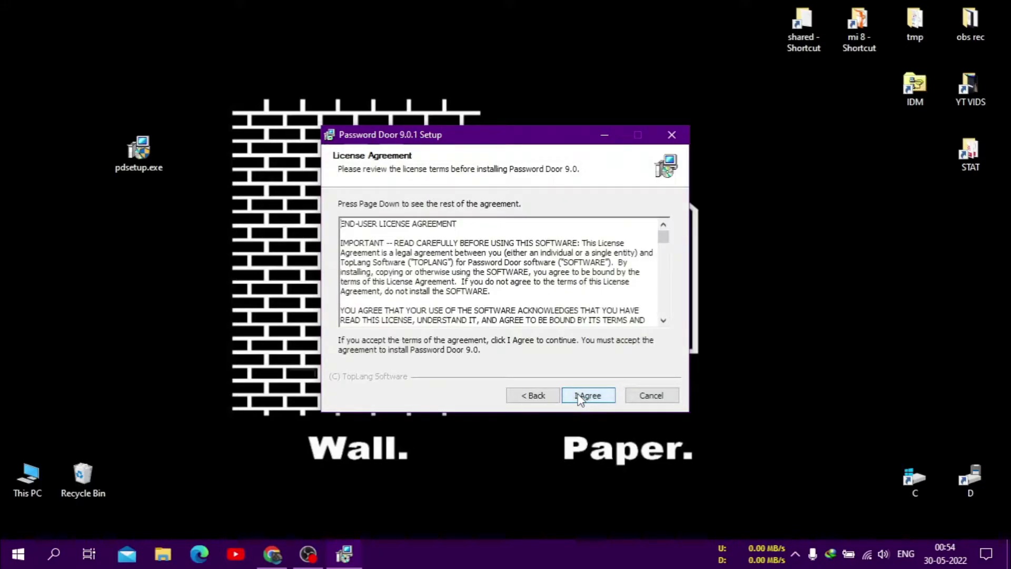
left_click(581, 396)
left_click(582, 395)
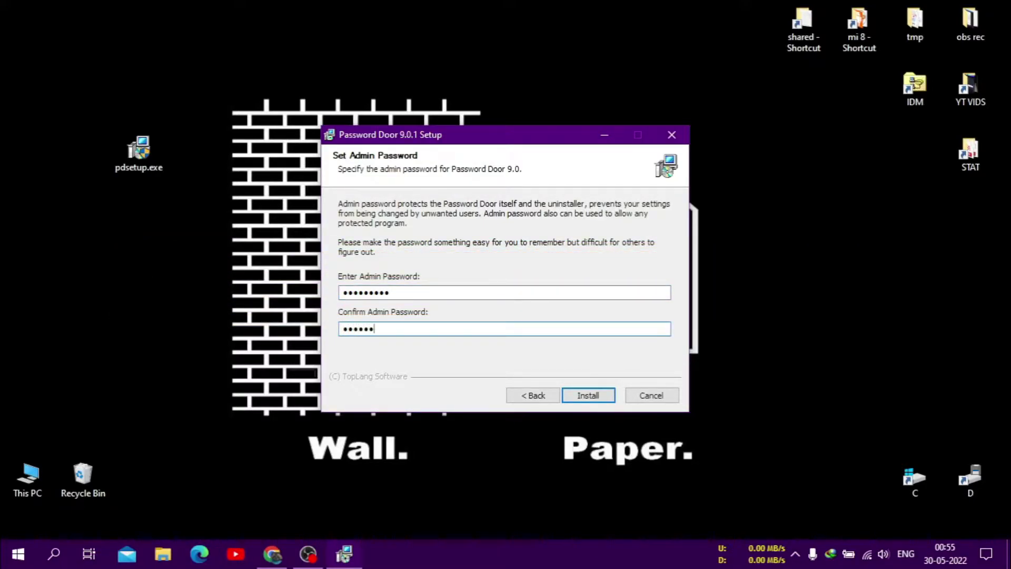
key("Return")
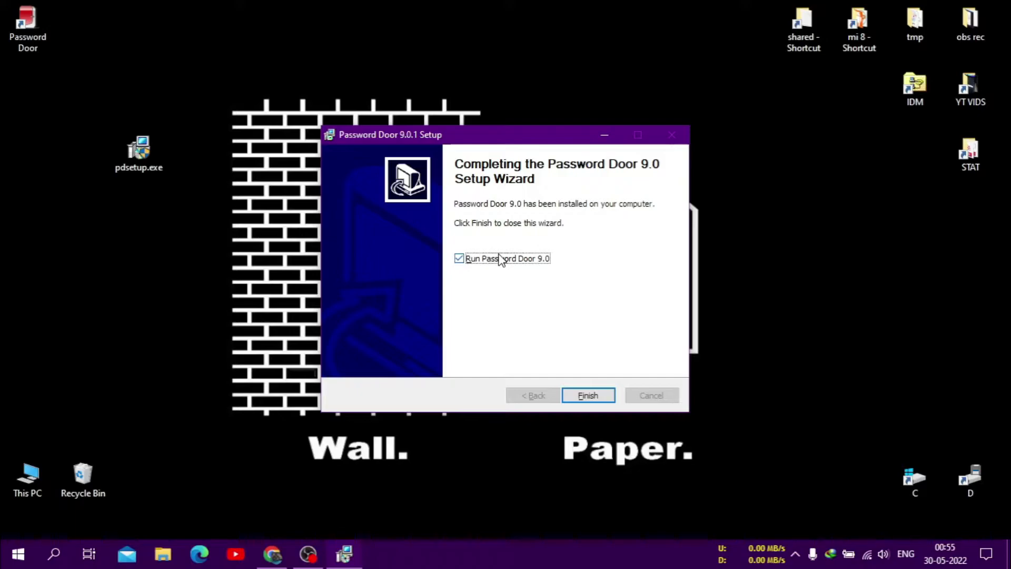
left_click(592, 399)
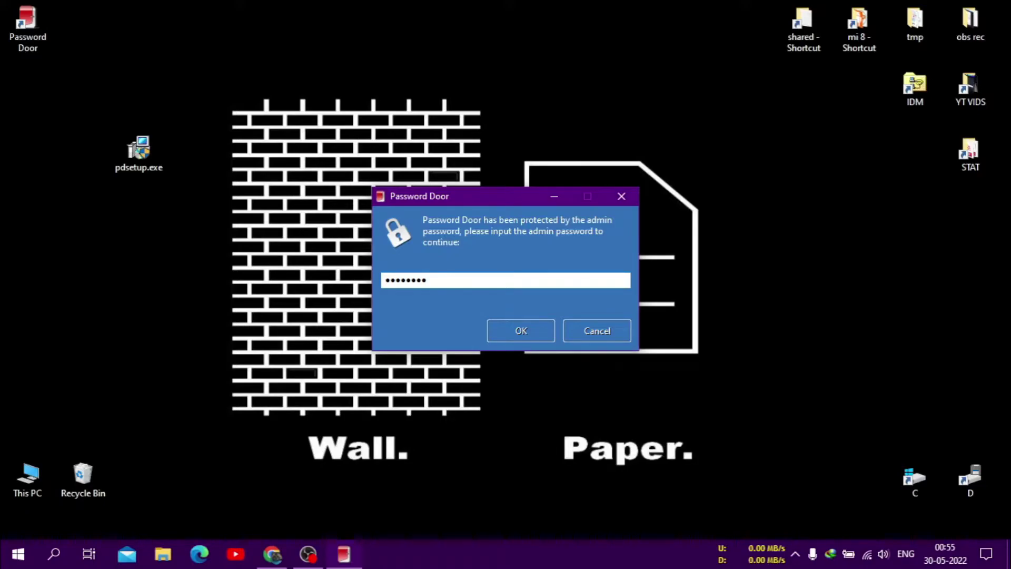
Step: Unlock Password Door with the admin password and register it with the registration name and registration code
key("Return")
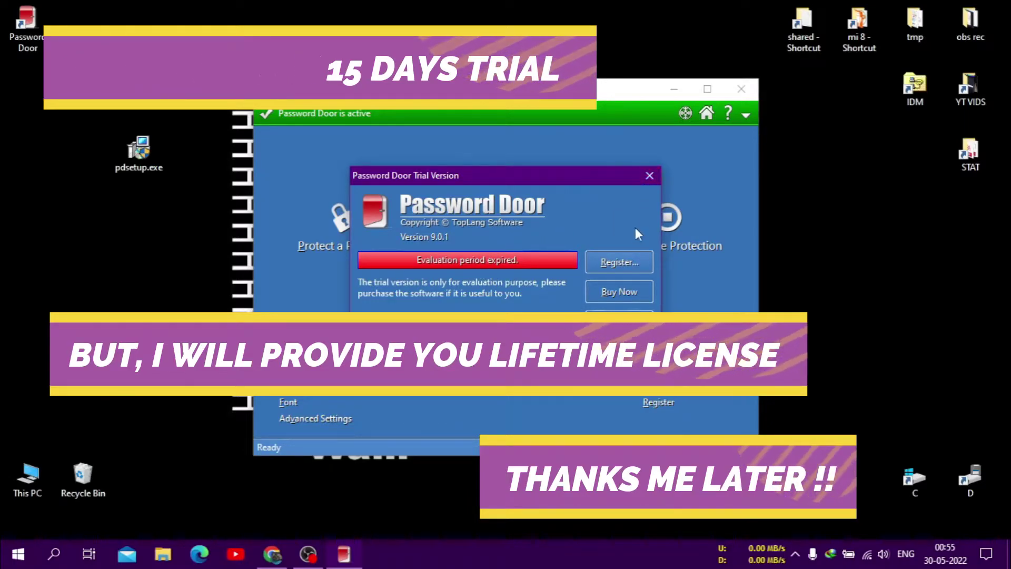
left_click(631, 255)
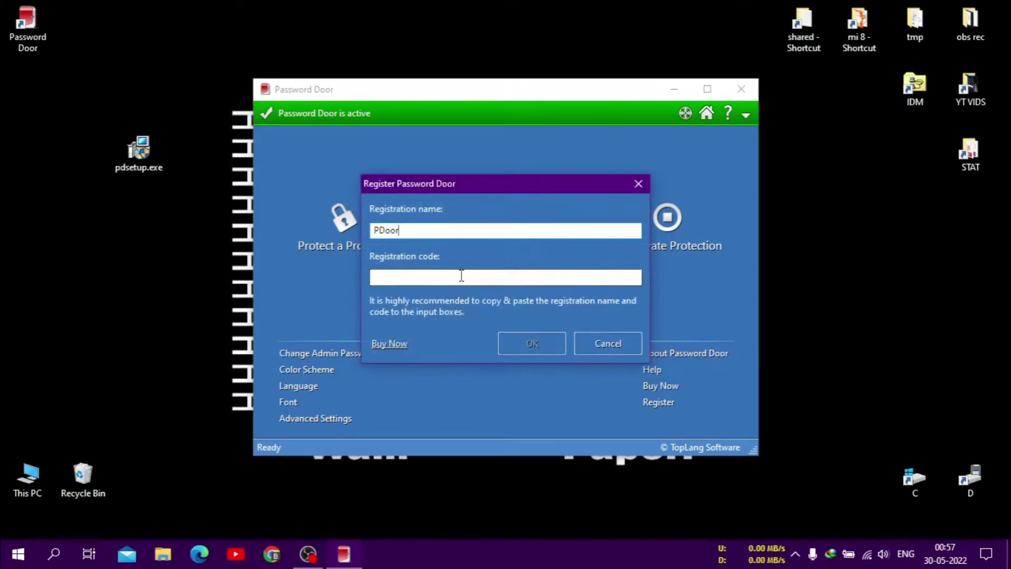
key("ctrl+v")
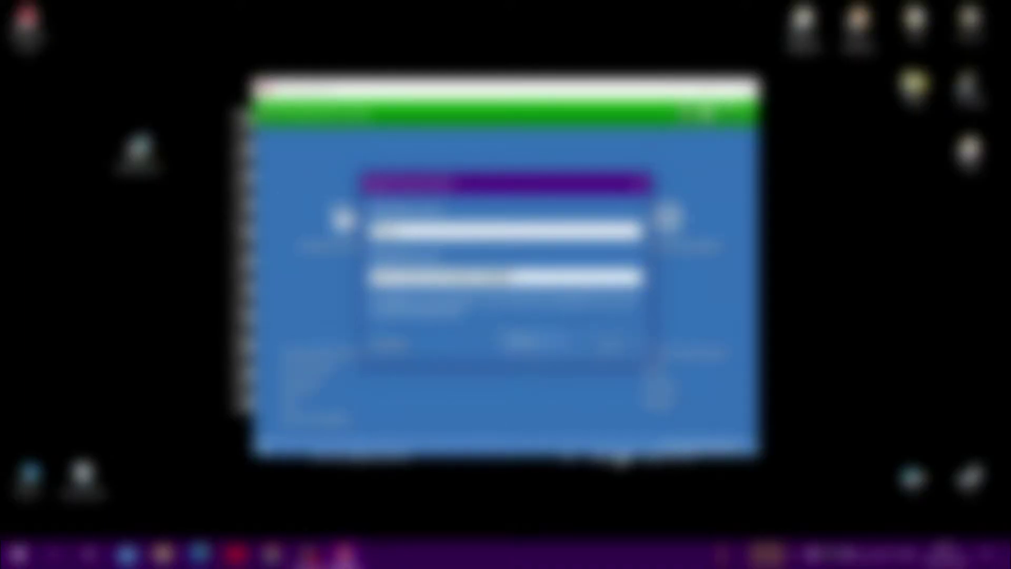
left_click(522, 343)
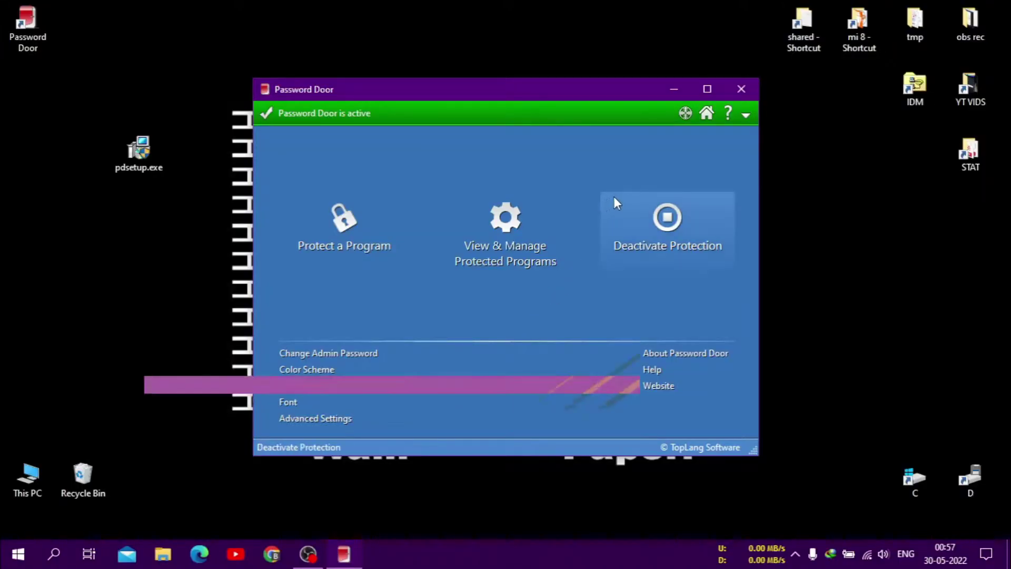
Step: Start protecting a program, search Windows for WhatsApp, and open the real folder behind its shortcut
left_click(348, 230)
left_click_drag(453, 84, 564, 68)
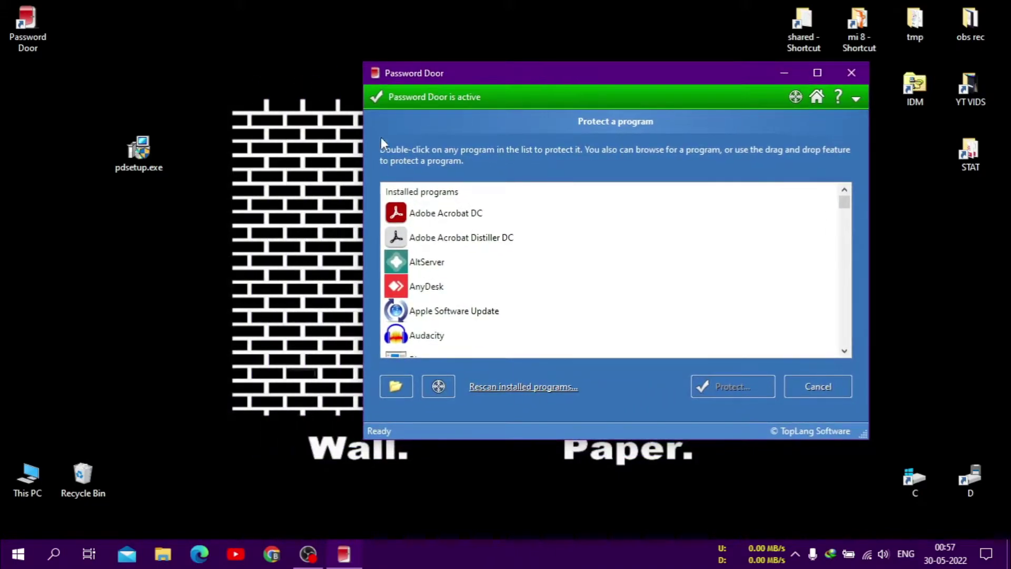
left_click(59, 561)
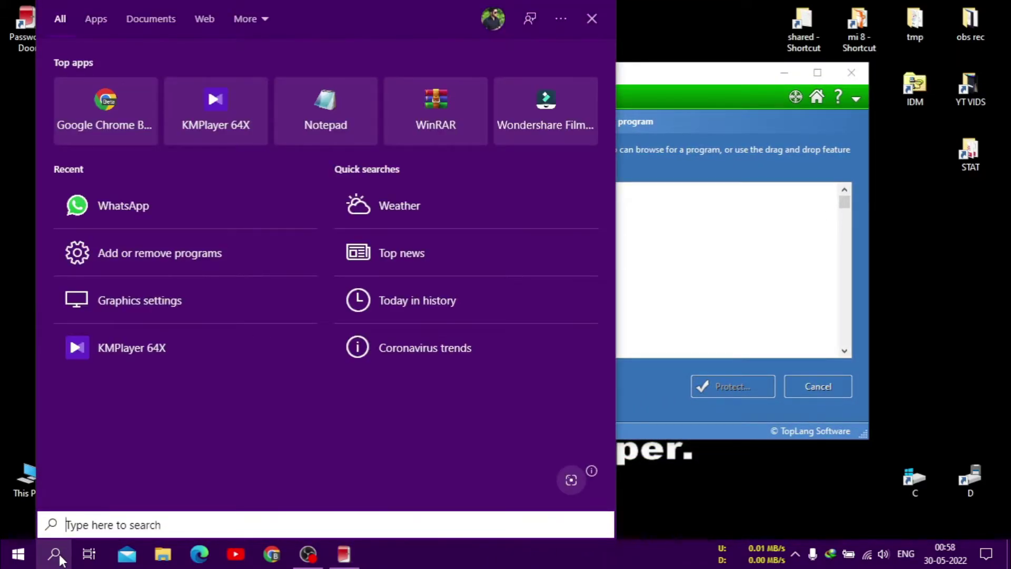
type("what")
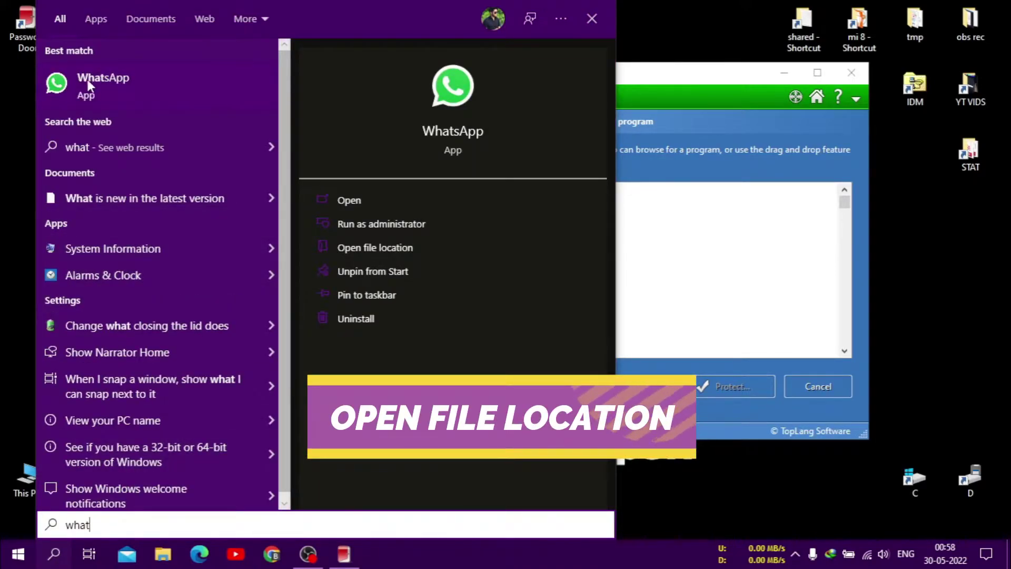
left_click(383, 248)
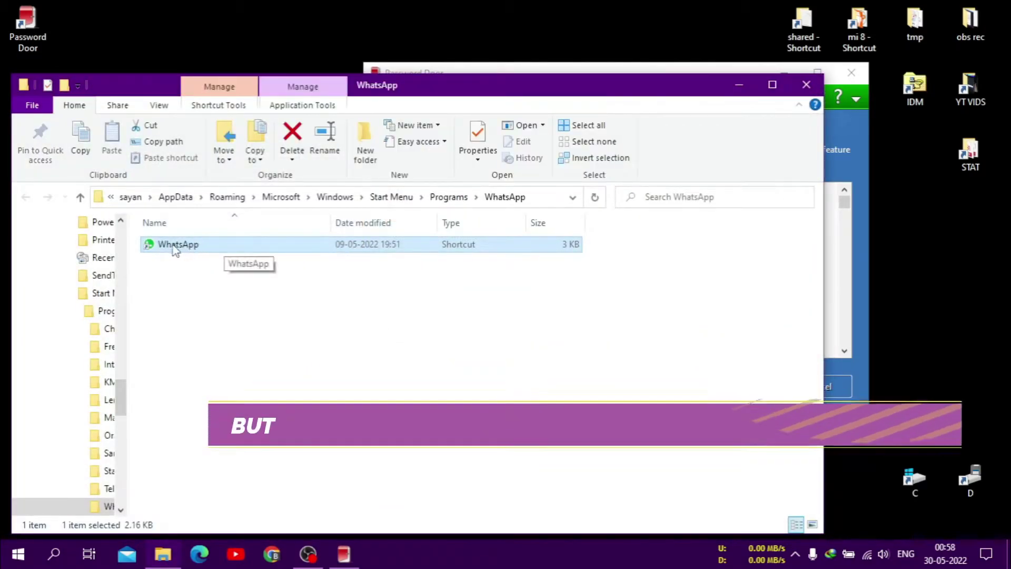
right_click(243, 244)
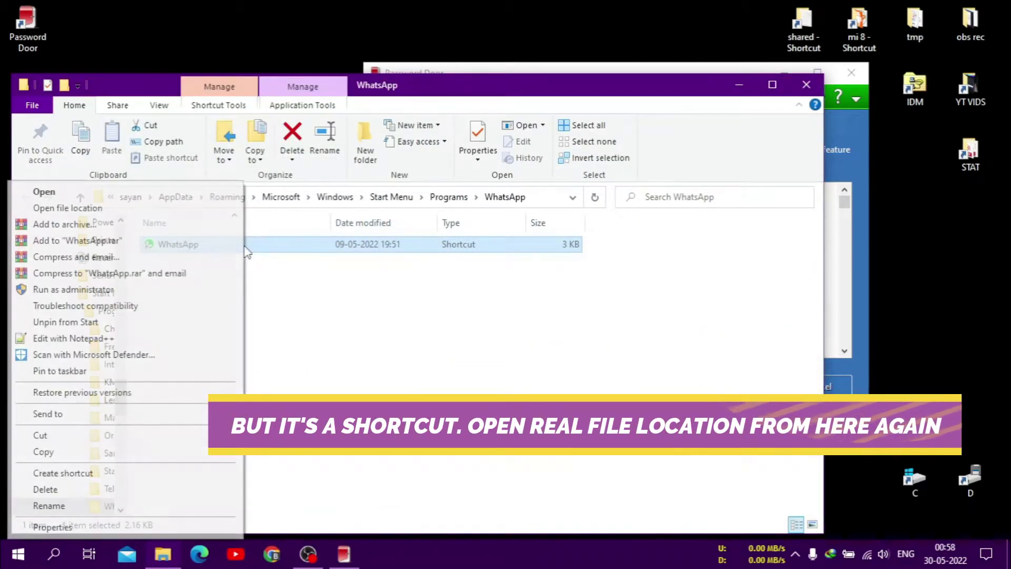
left_click(141, 206)
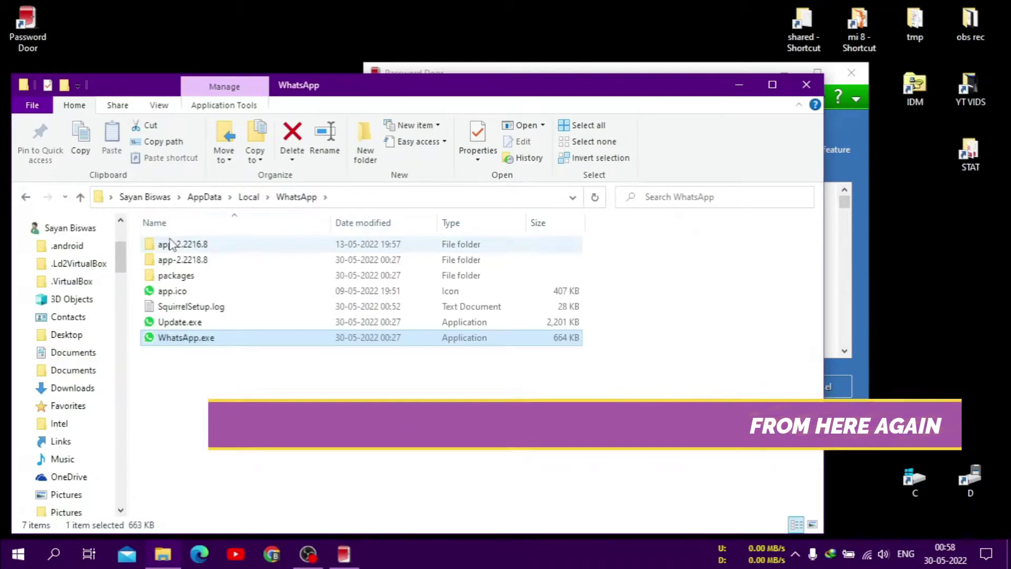
Step: Place the Password Door window beside the WhatsApp folder's file list so both can be used
left_click(258, 386)
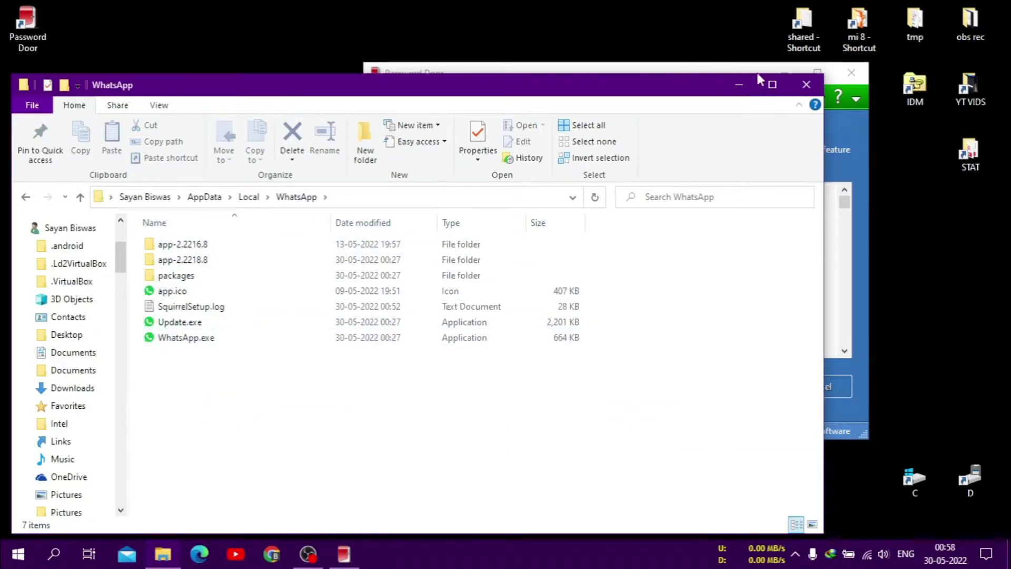
left_click(855, 151)
left_click_drag(709, 77, 854, 74)
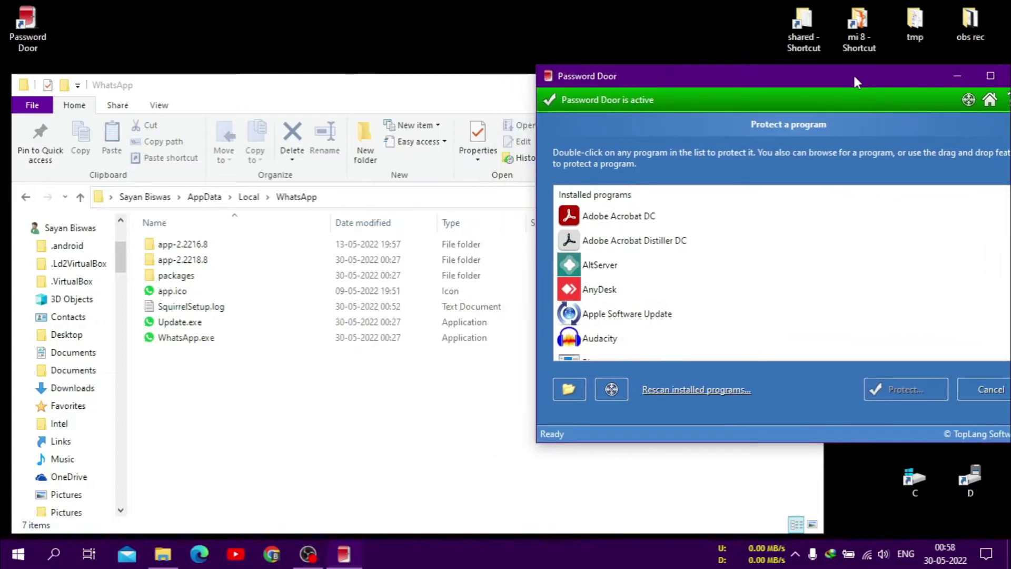
Step: Examine the WhatsApp.exe files in the WhatsApp folder and its app-2.2218.8 and app-2.2216.8 subfolders
left_click(202, 345)
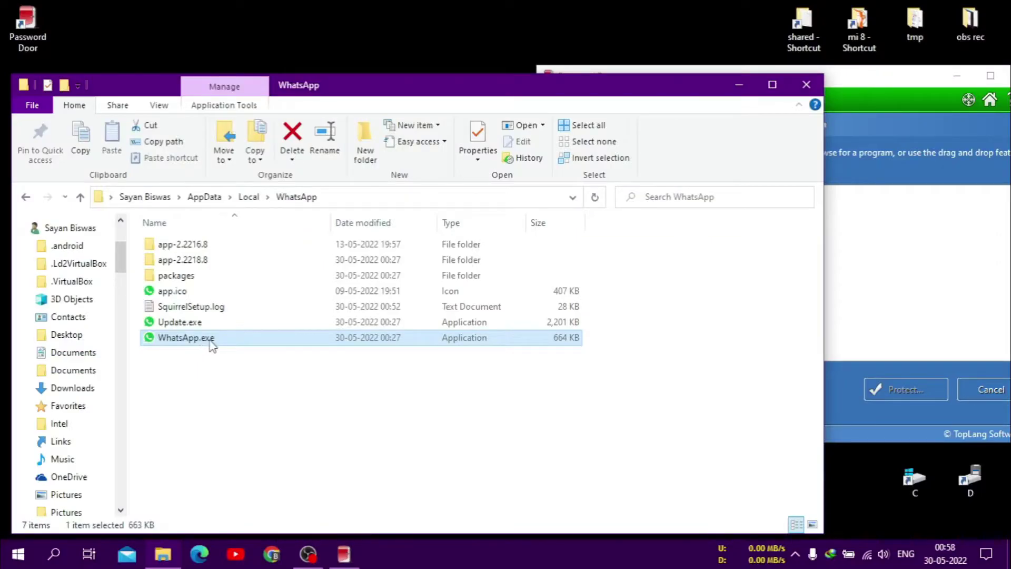
double_click(217, 263)
scroll(253, 343, "down", 1)
left_click(217, 513)
left_click(25, 196)
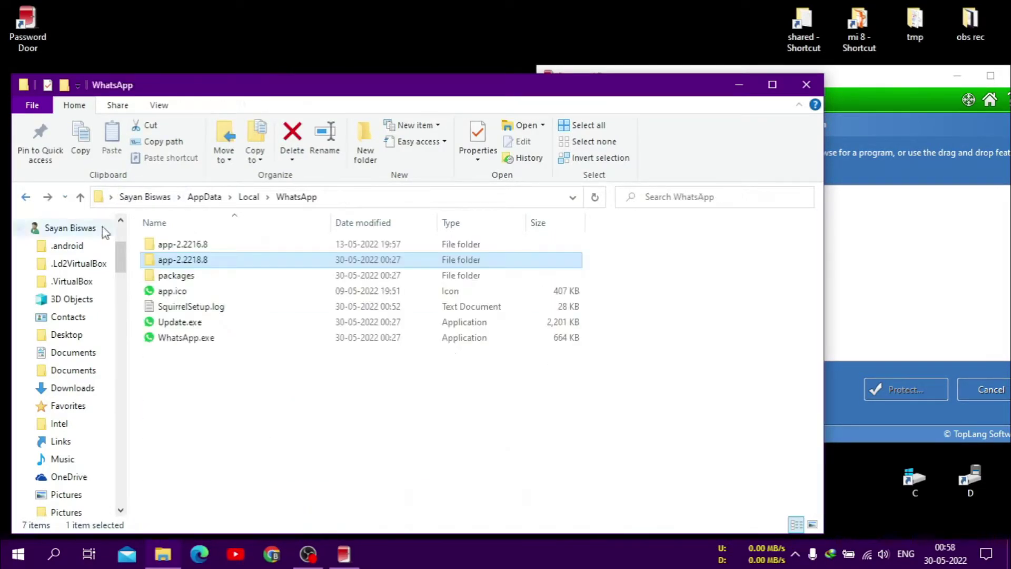
double_click(179, 243)
scroll(195, 369, "down", 1)
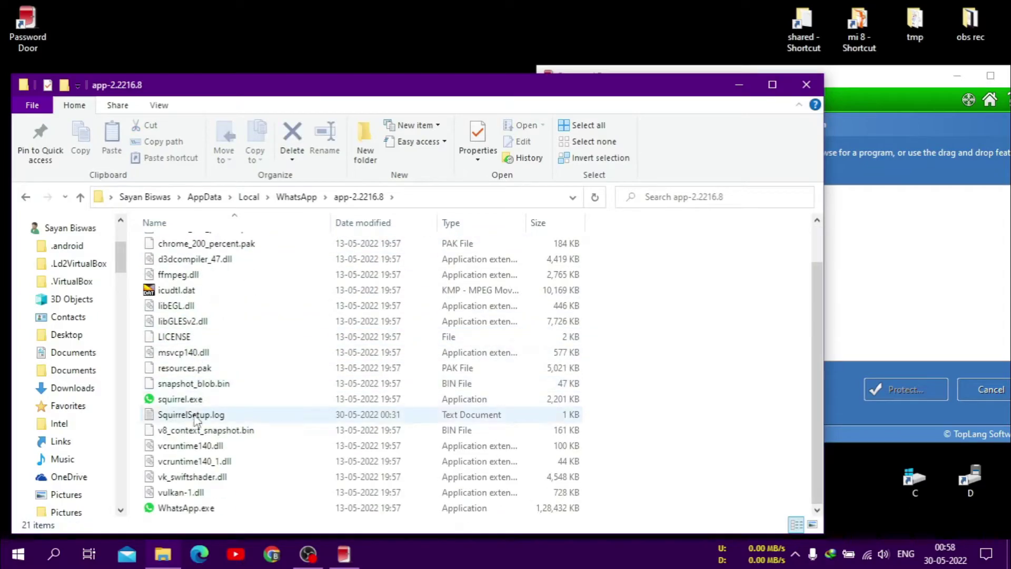
left_click(188, 509)
left_click(26, 197)
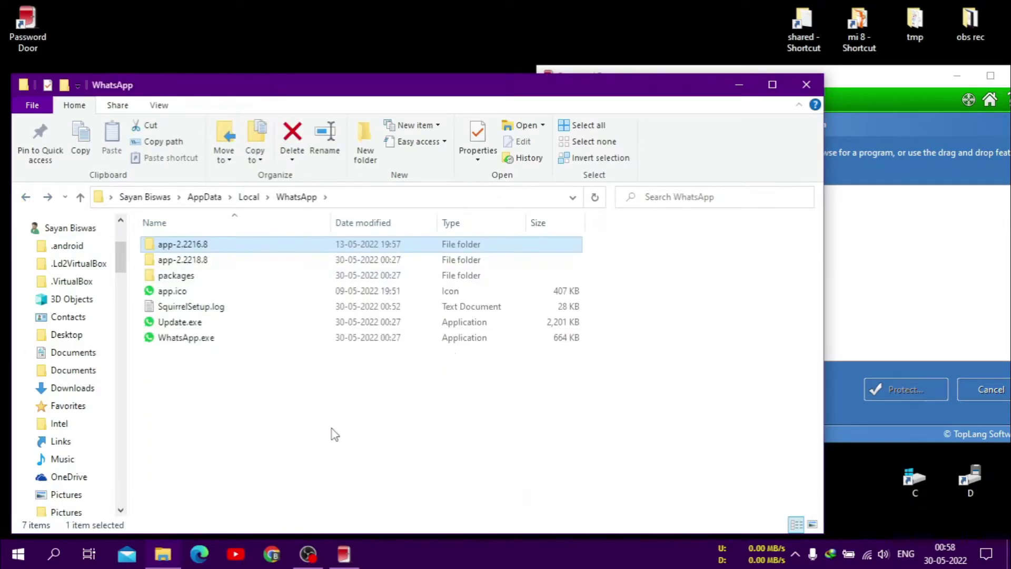
Step: Browse for a program to protect and go to the AppData\Local\WhatsApp folder using its path copied from File Explorer
left_click(877, 84)
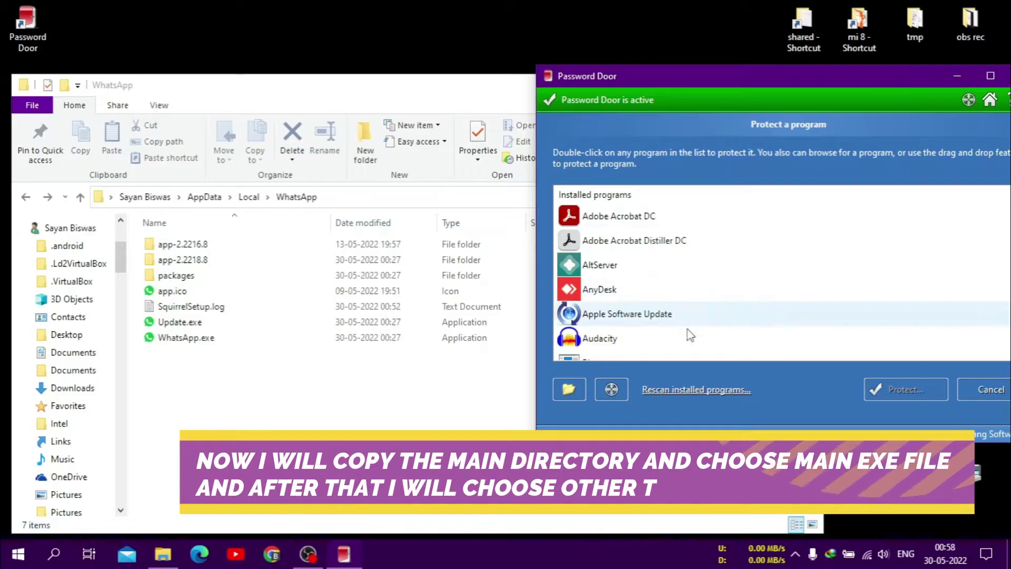
left_click(570, 388)
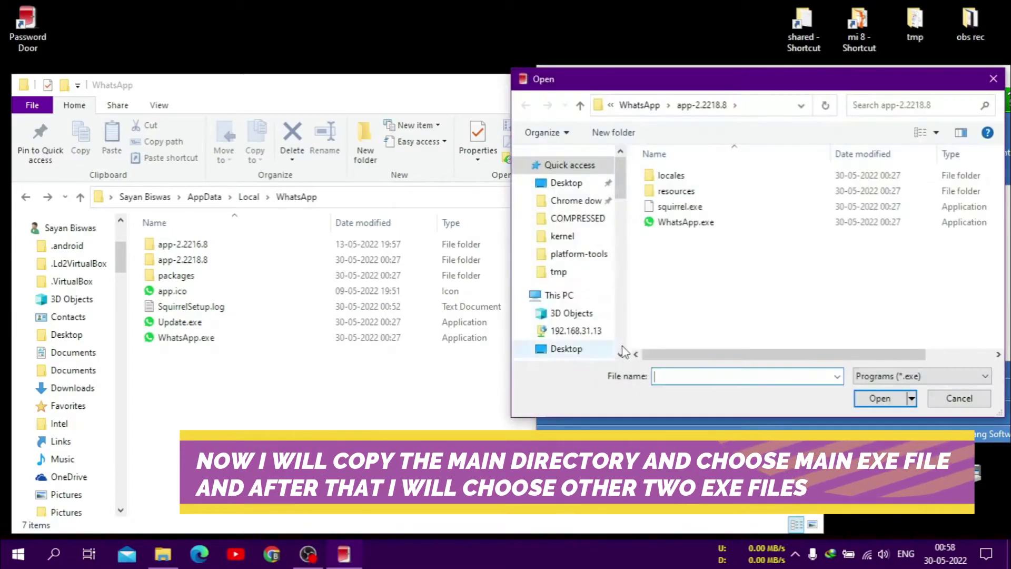
left_click(332, 197)
right_click(271, 202)
left_click(202, 245)
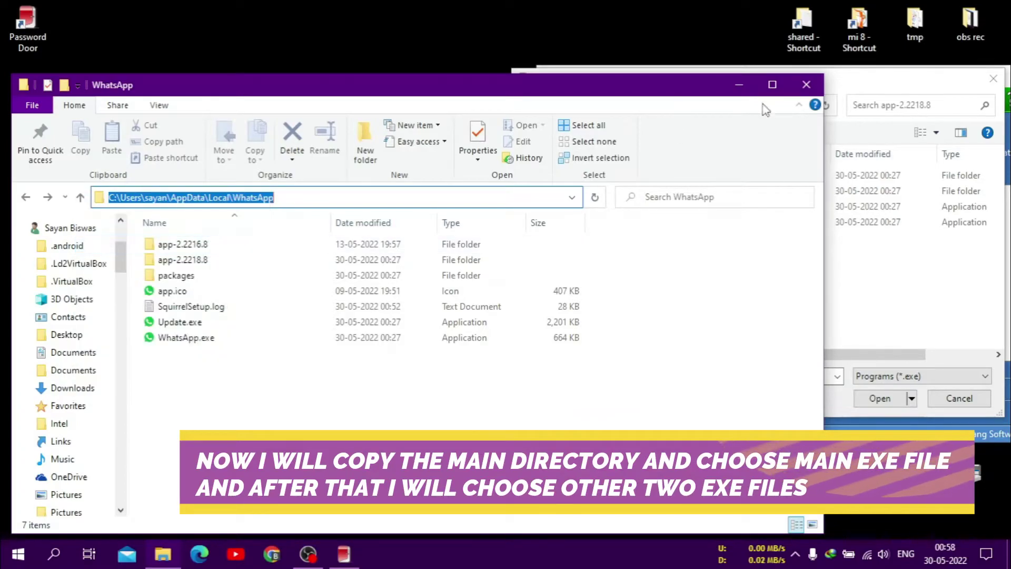
left_click(906, 90)
left_click(758, 105)
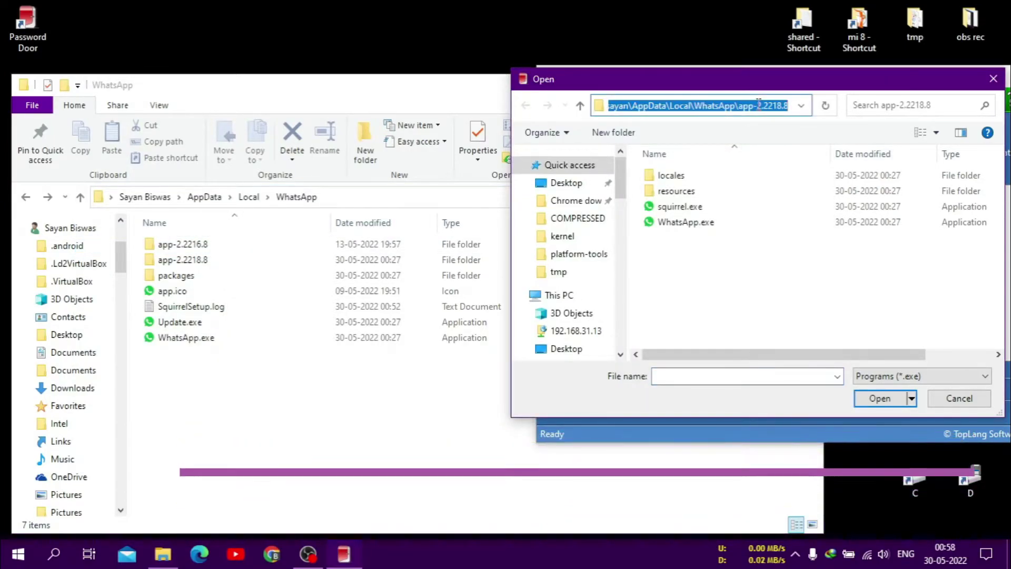
key("ctrl+v")
key("Return")
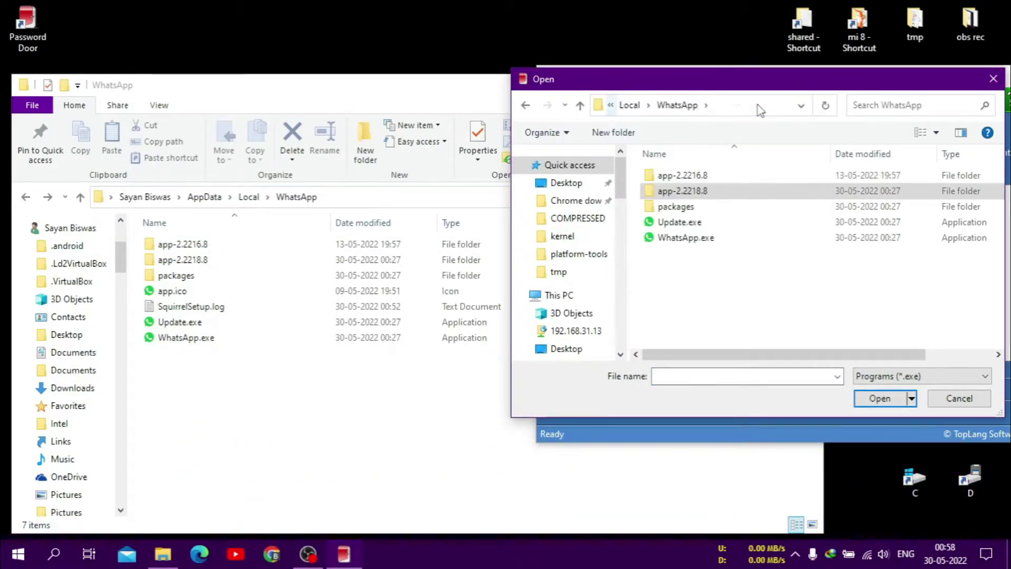
Step: Add the main WhatsApp.exe as a protected program in Password Protect mode
left_click(682, 242)
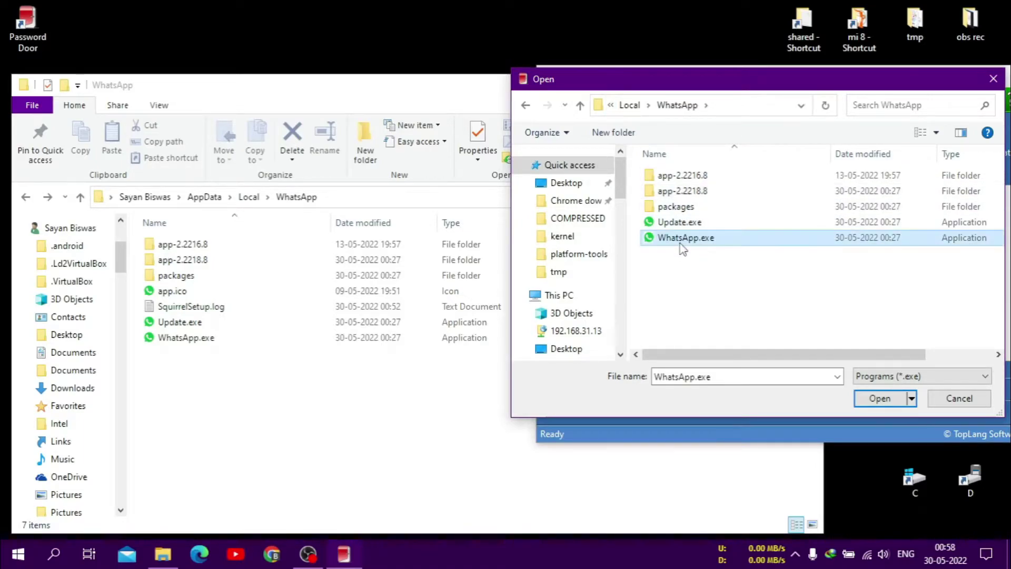
double_click(746, 241)
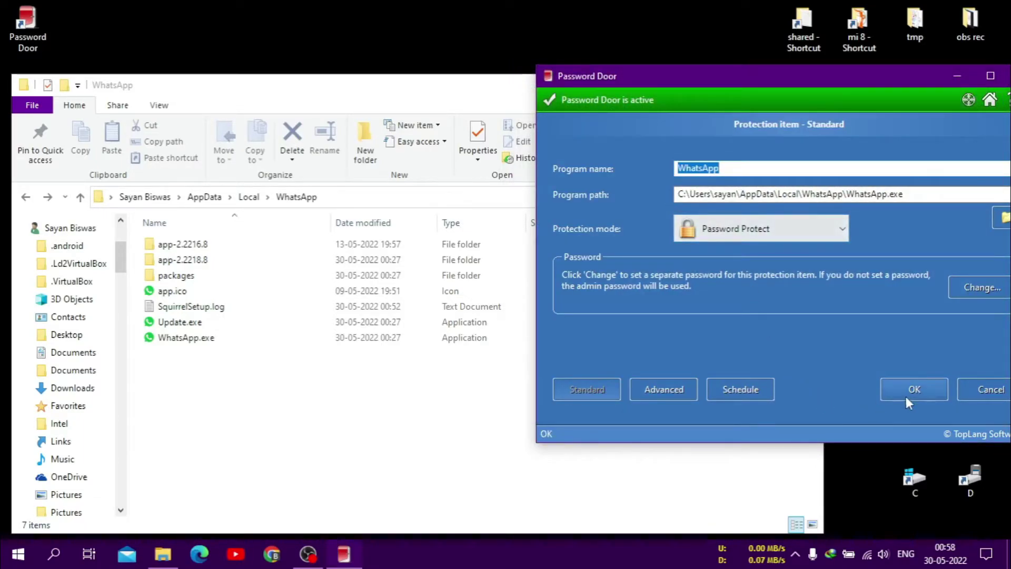
left_click_drag(853, 72, 815, 71)
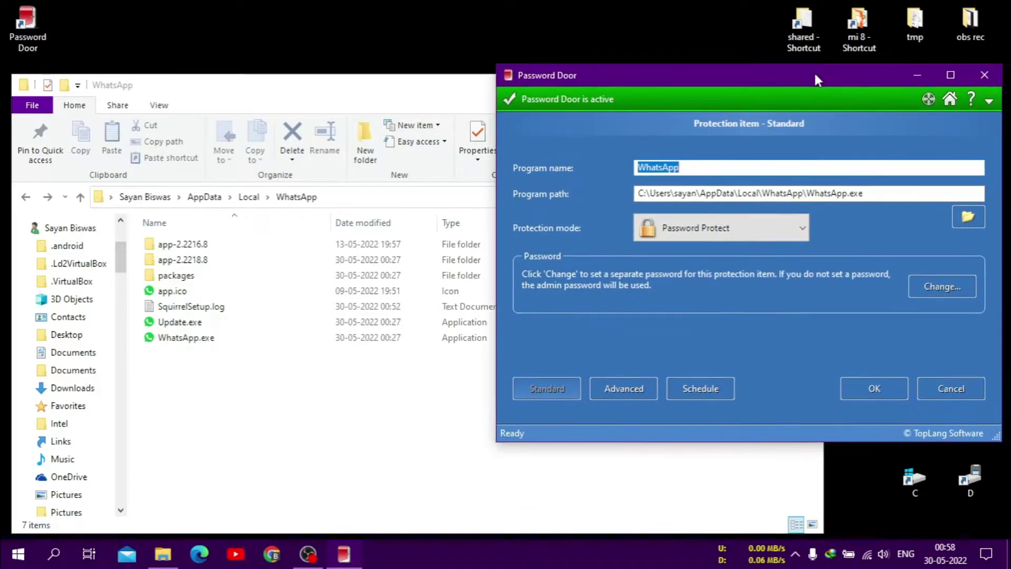
left_click(886, 395)
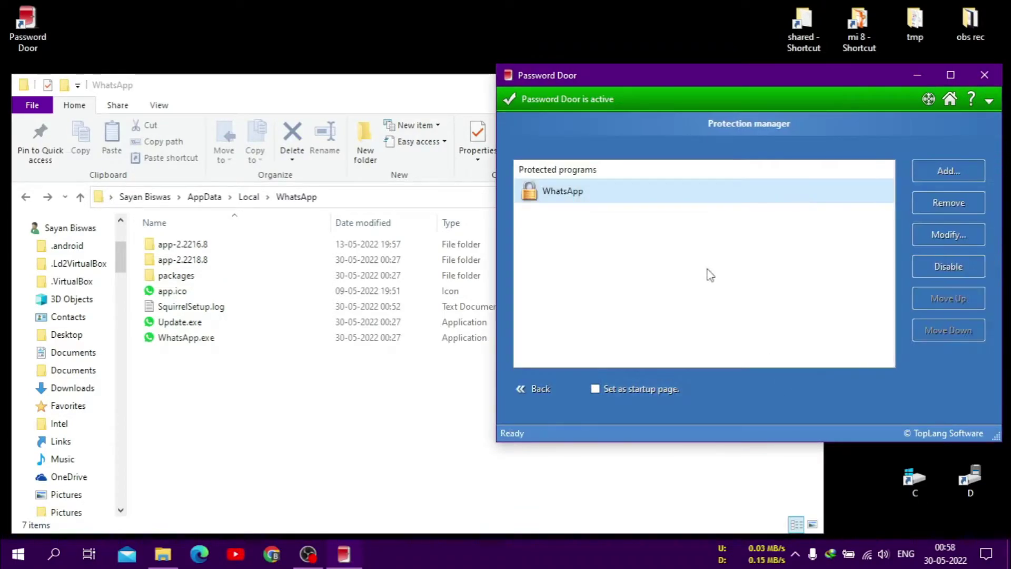
Step: Start adding another protected program and copy the path of WhatsApp's app-2.2218.8 subfolder from File Explorer
left_click(979, 171)
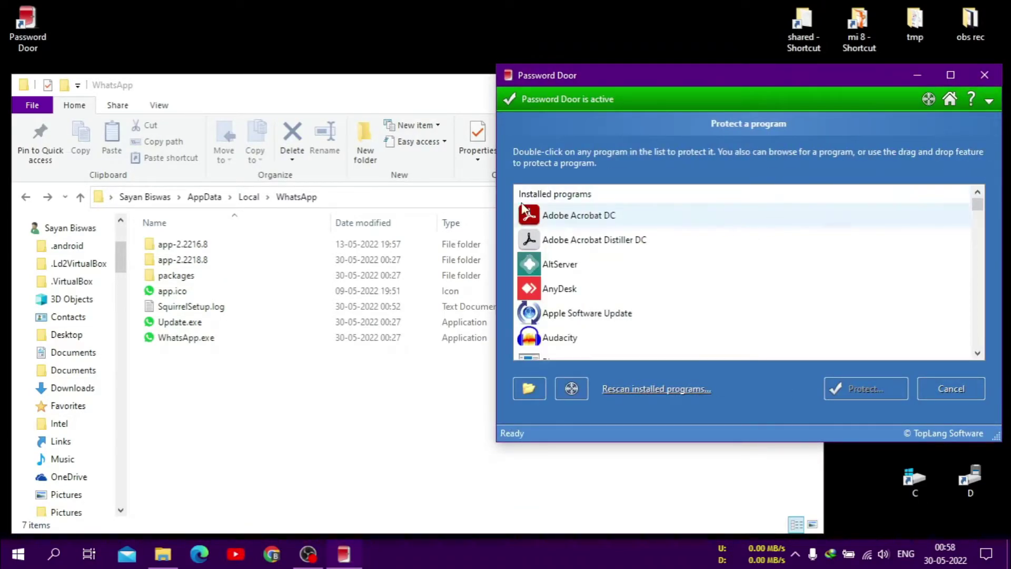
left_click(206, 263)
double_click(206, 261)
scroll(206, 274, "down", 2)
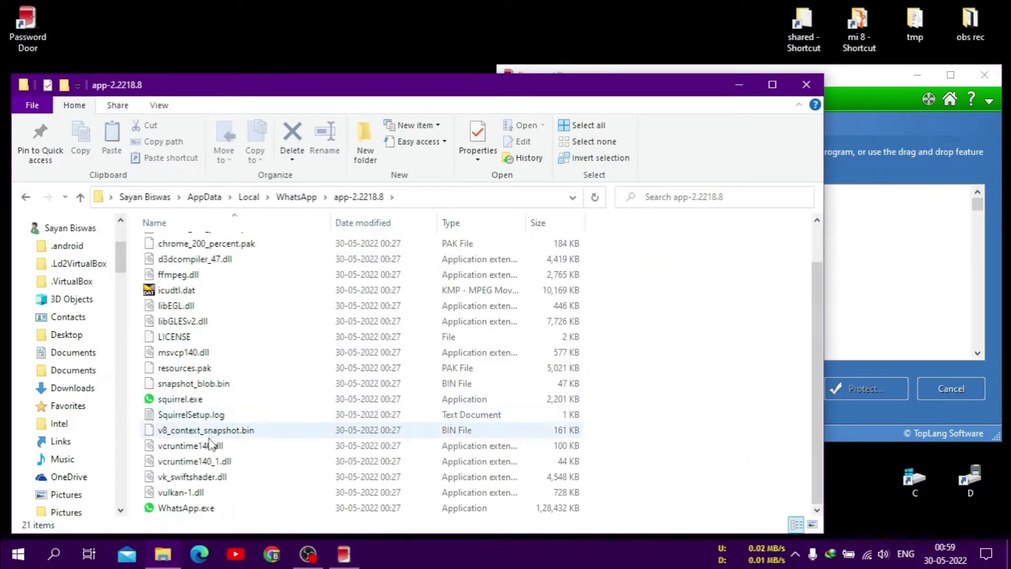
left_click(343, 200)
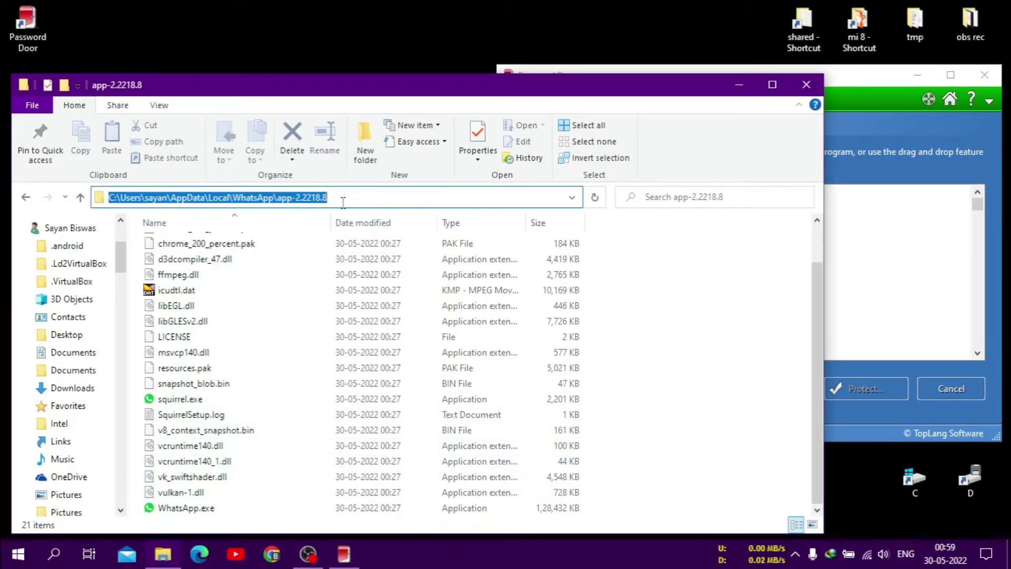
right_click(313, 201)
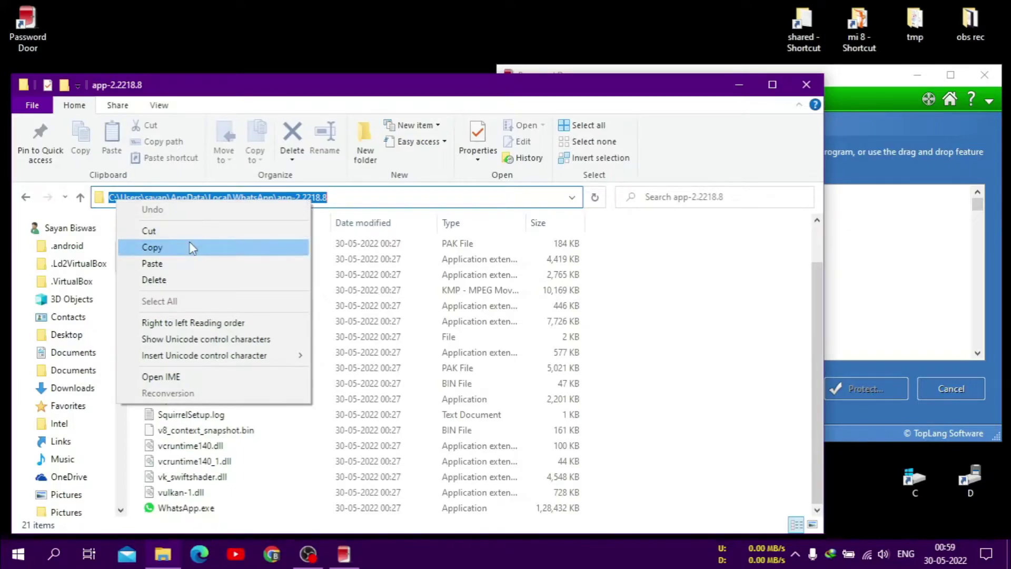
left_click(192, 248)
Step: Browse to the app-2.2218.8 folder using the copied path and add its WhatsApp.exe in Password Protect mode
left_click(874, 79)
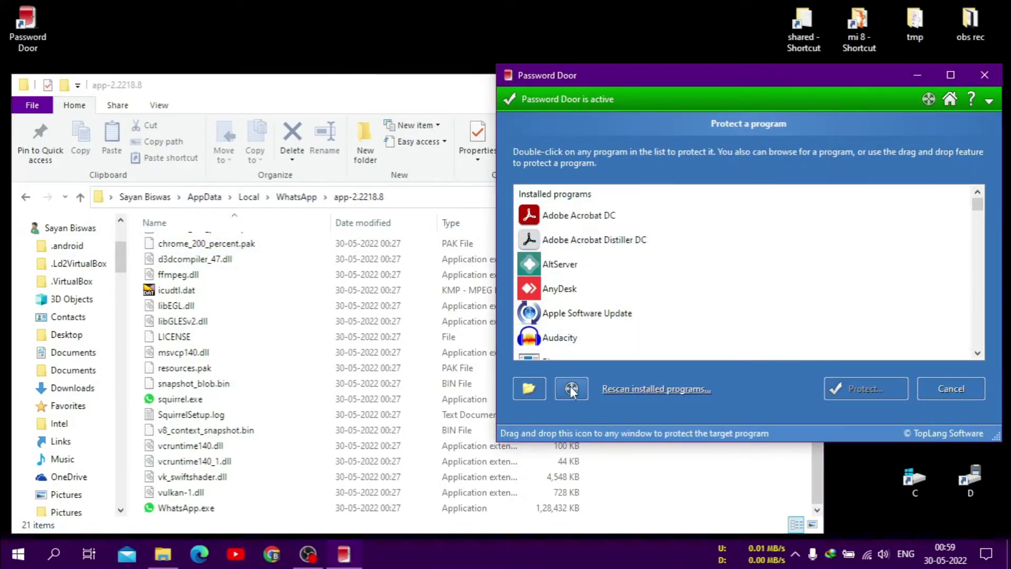
left_click(529, 389)
left_click(723, 126)
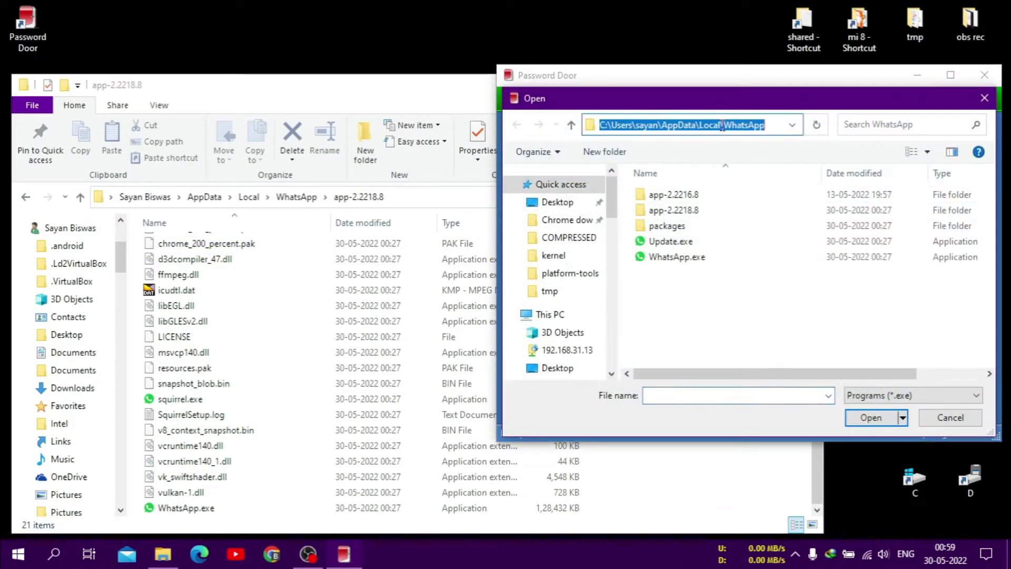
key("Return")
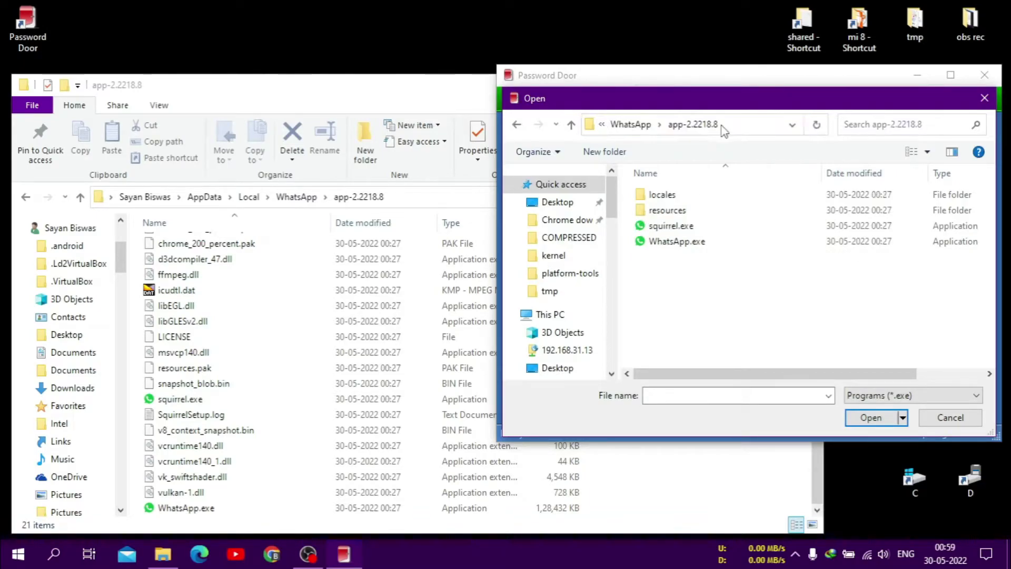
double_click(677, 242)
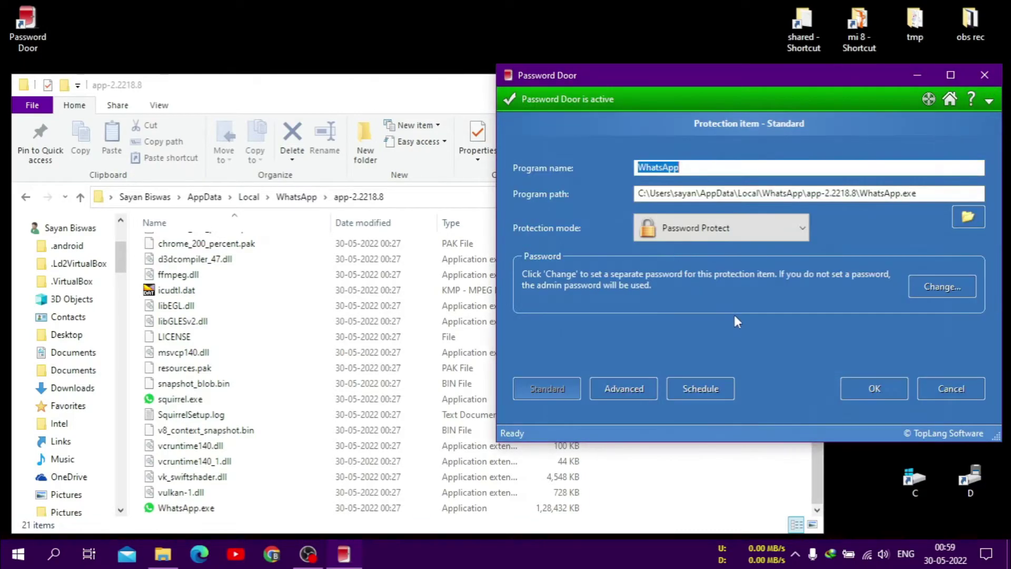
left_click(855, 394)
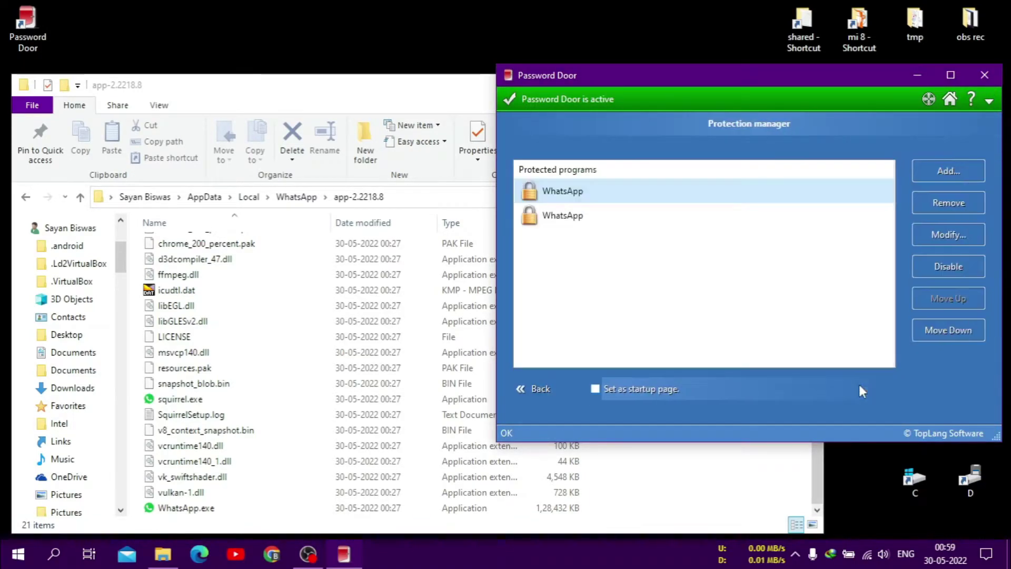
Step: Start browsing for a third program to protect and copy the path of WhatsApp's app-2.2216.8 subfolder from File Explorer
left_click(960, 166)
left_click(536, 391)
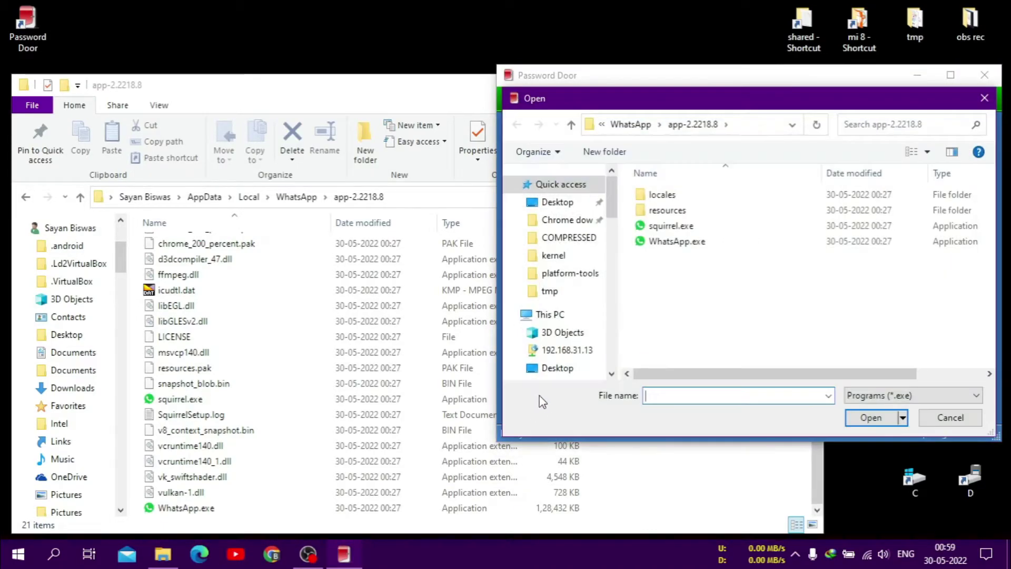
left_click(26, 197)
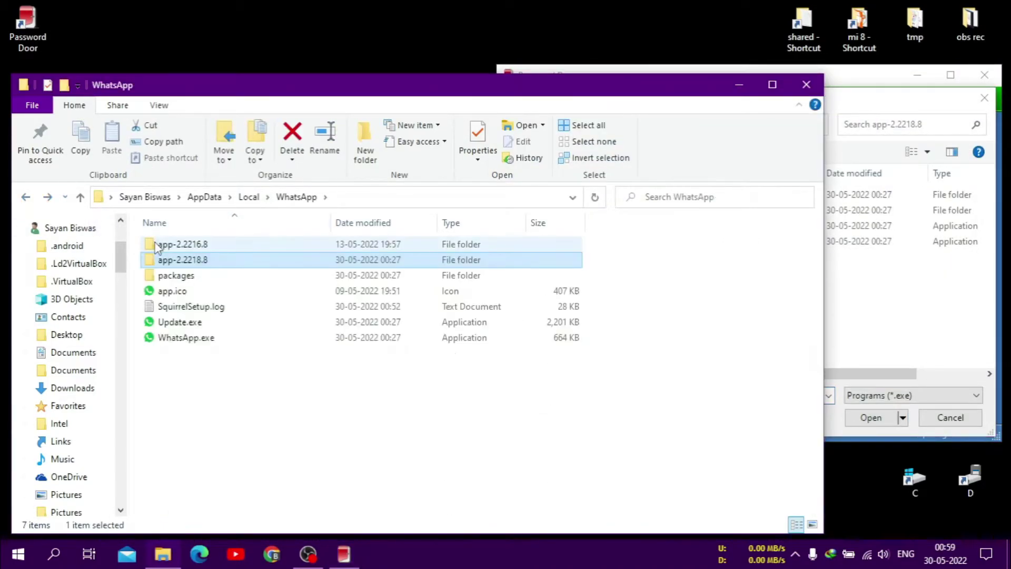
double_click(162, 245)
scroll(419, 253, "down", 1)
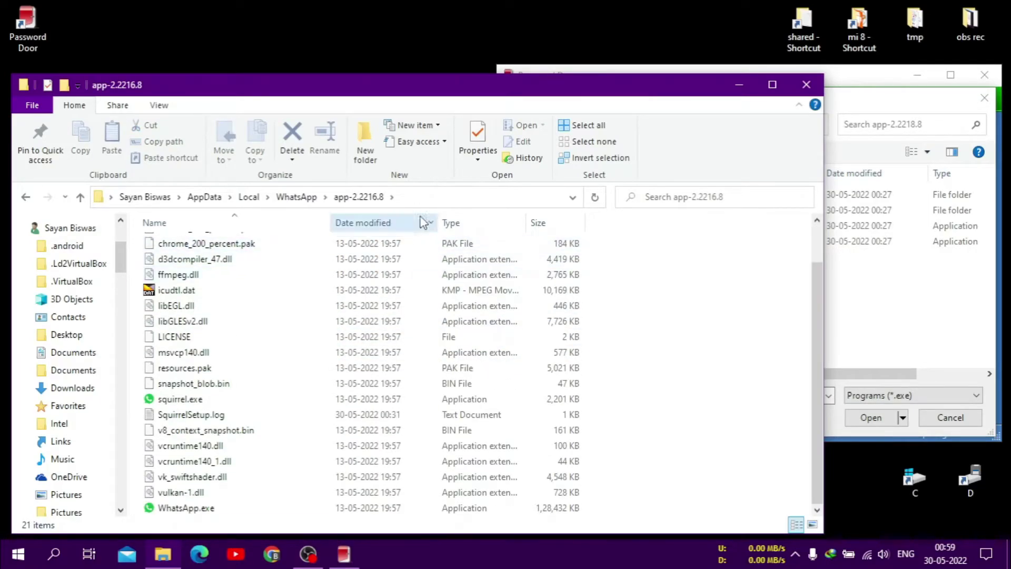
left_click(421, 198)
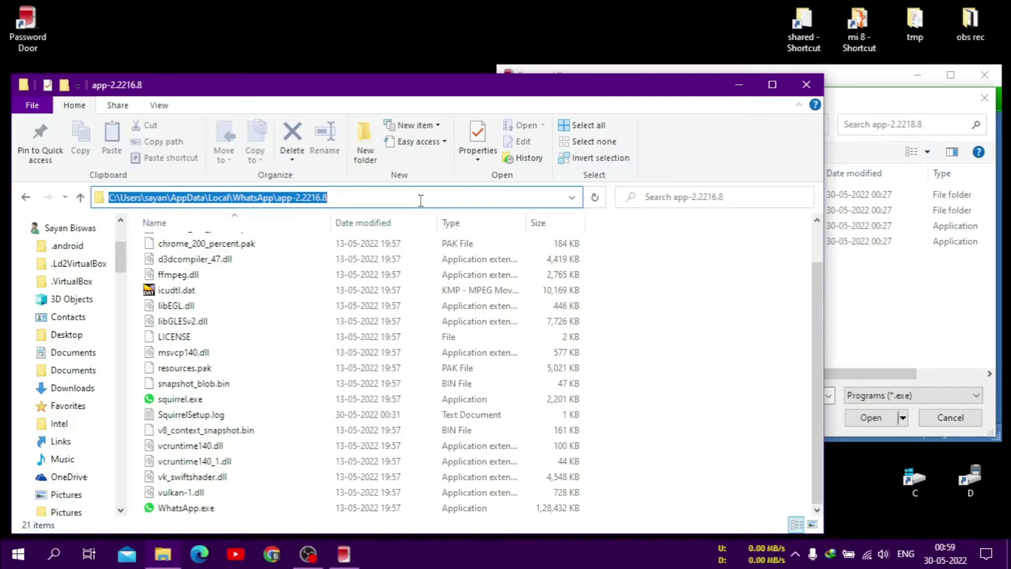
Step: Go to the app-2.2216.8 folder using the copied path and add its WhatsApp.exe as a protected program
left_click(869, 75)
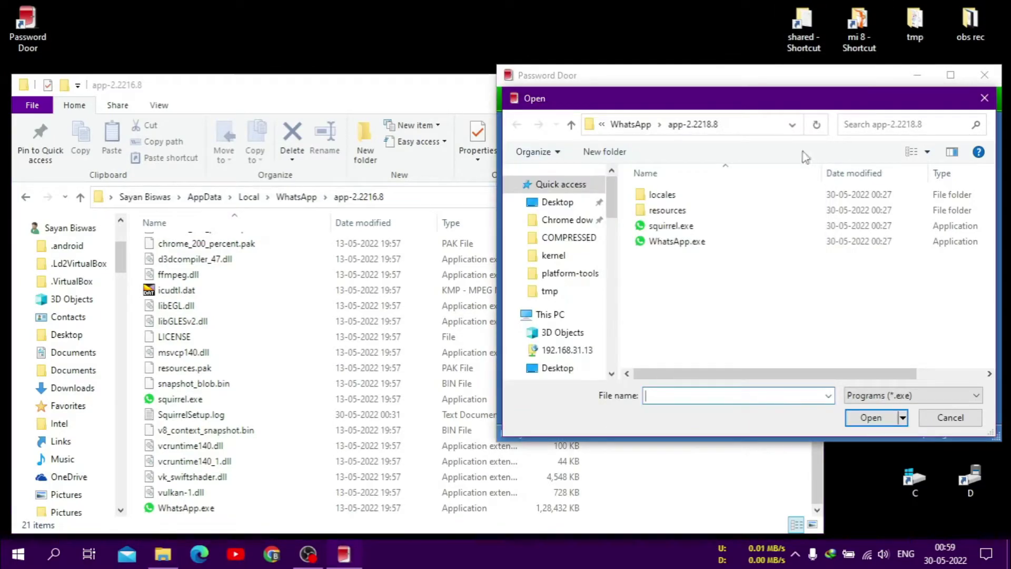
left_click(739, 129)
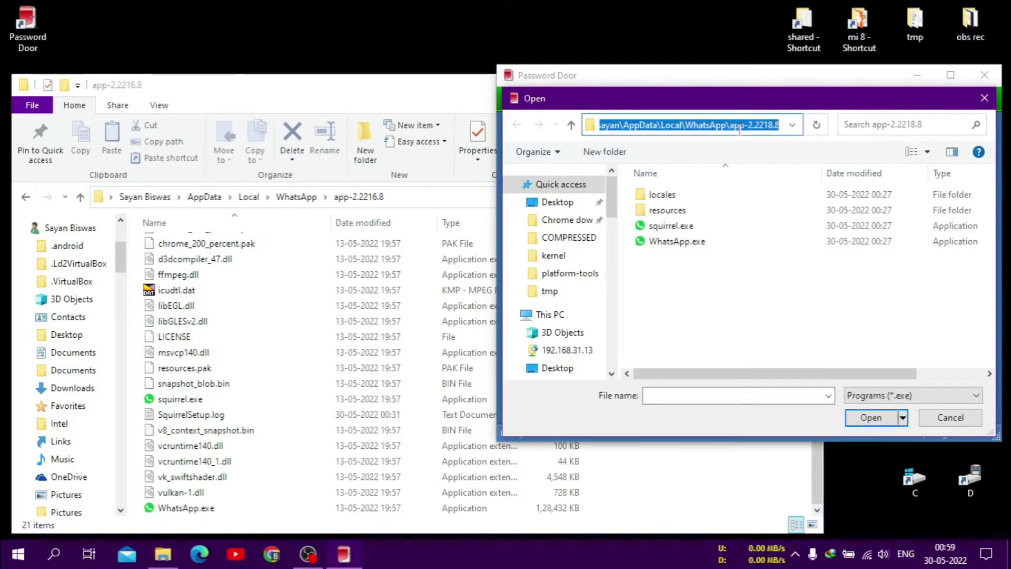
key("ctrl+v")
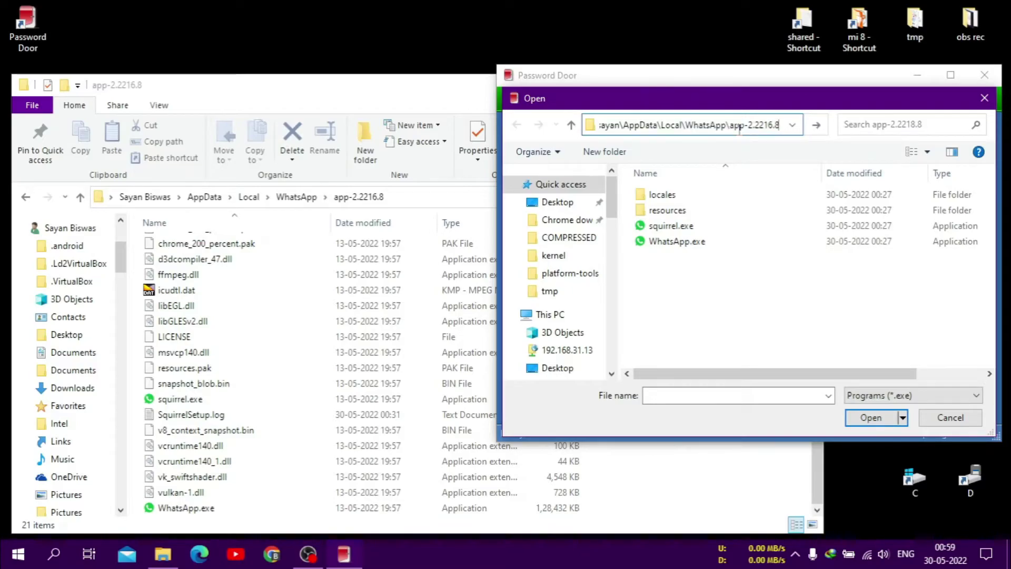
key("Return")
double_click(683, 242)
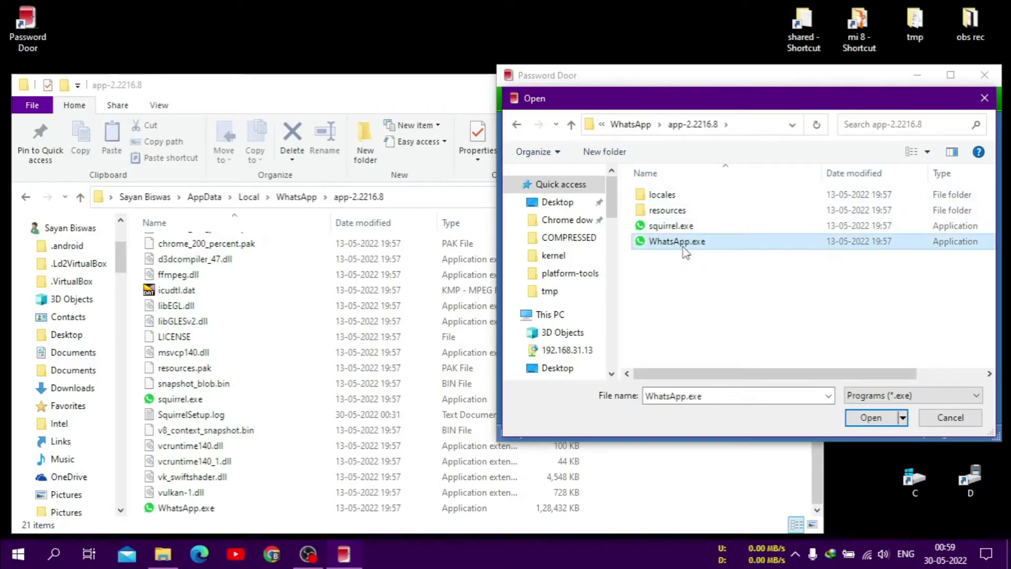
left_click(905, 388)
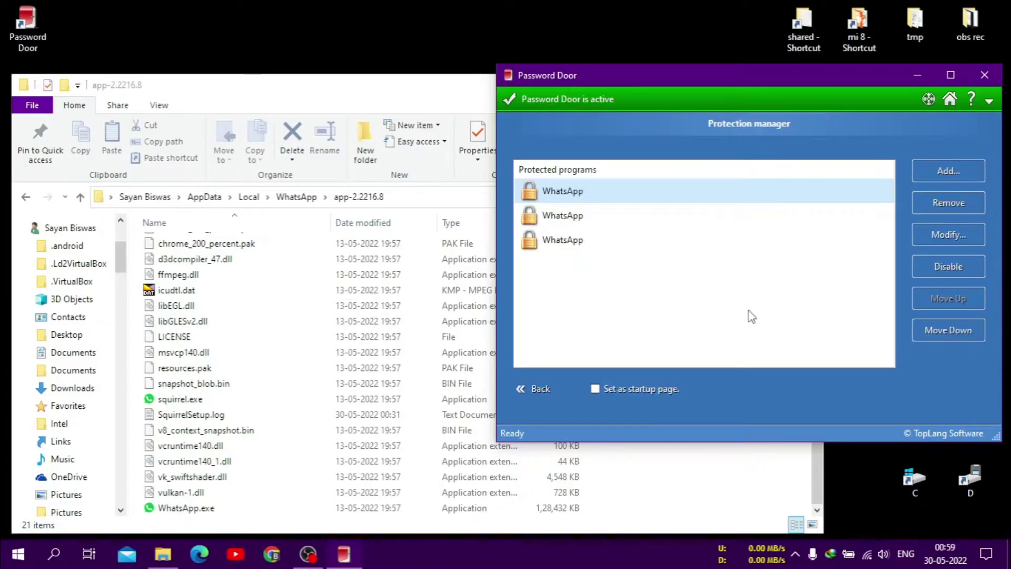
Step: Return Password Door to its home page and close the File Explorer window
left_click_drag(745, 77, 662, 72)
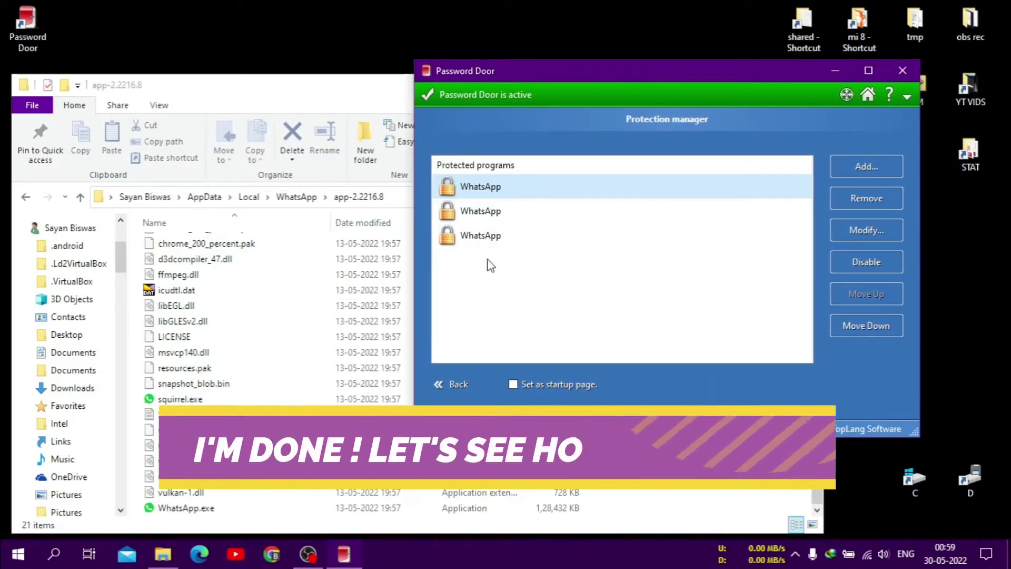
left_click(457, 385)
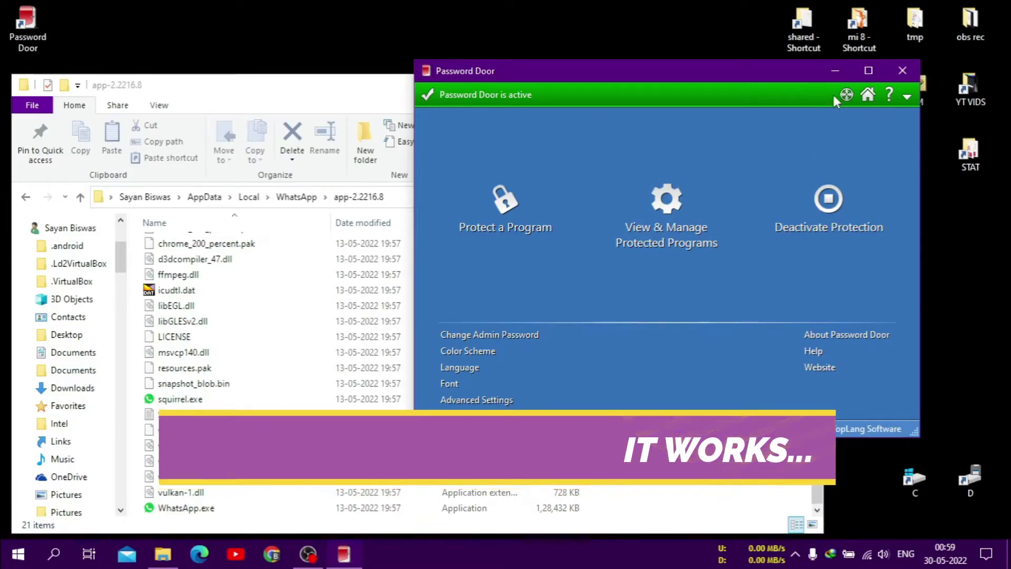
left_click(356, 100)
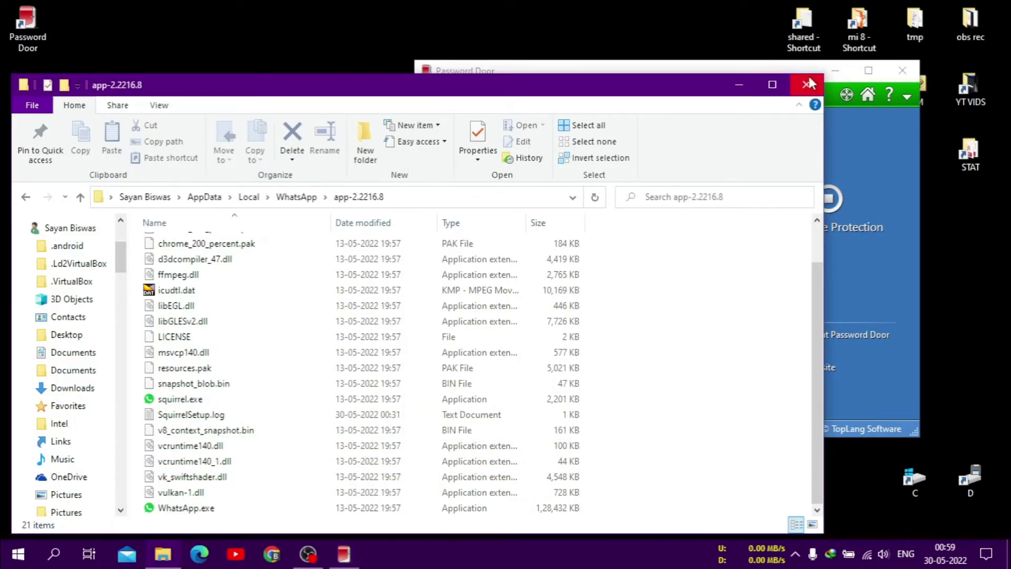
left_click(808, 84)
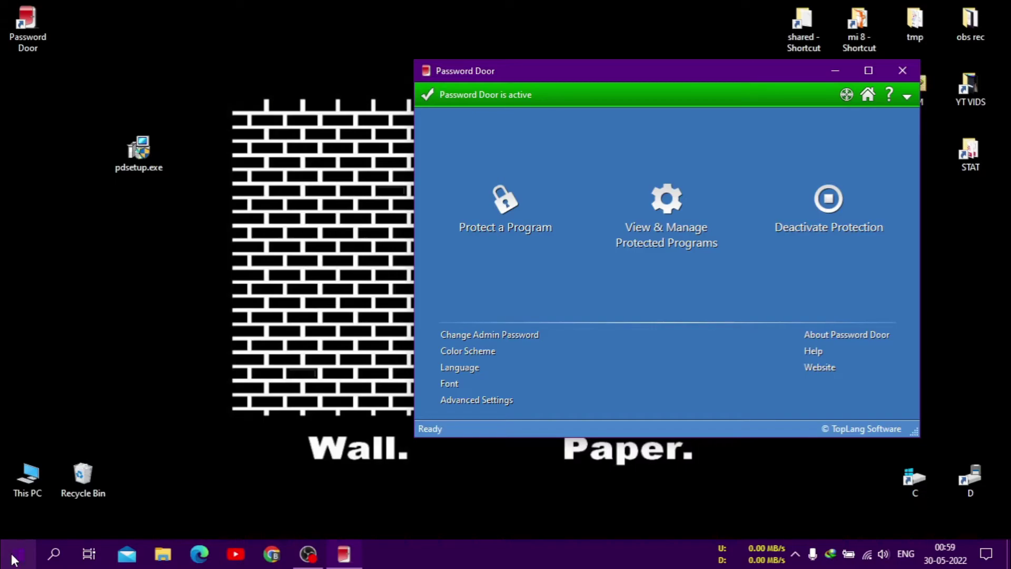
Step: Launch WhatsApp to test the protection and unlock it by entering the password in its password prompt
left_click(14, 558)
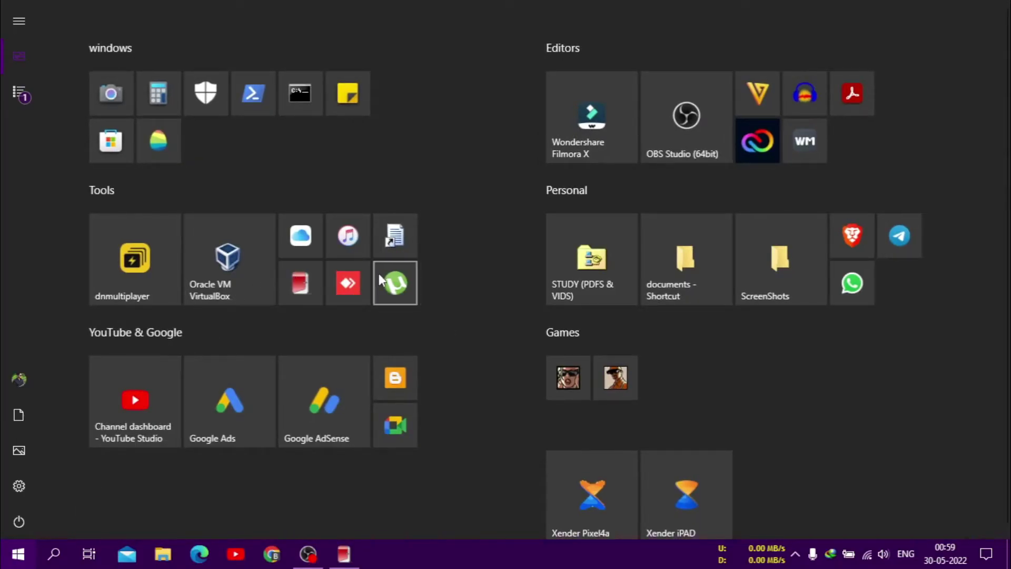
left_click(854, 284)
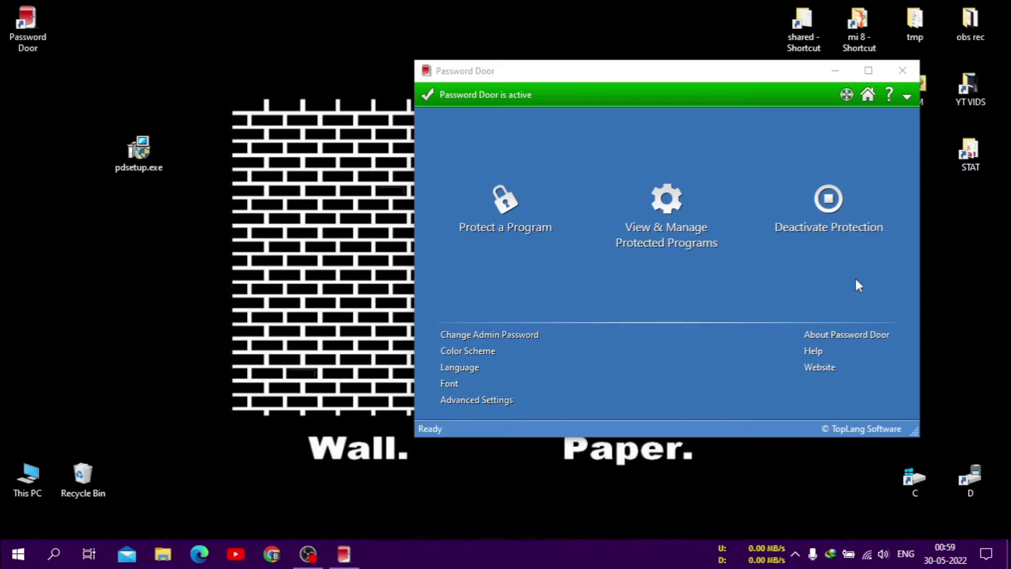
left_click_drag(489, 202, 242, 203)
left_click(200, 280)
type("••")
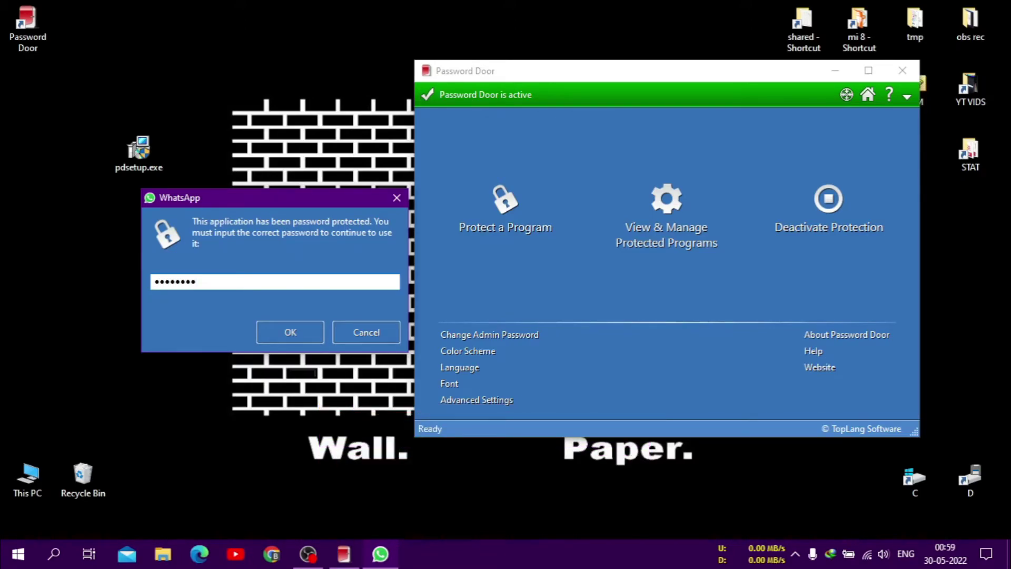
type("•••••••")
key("Return")
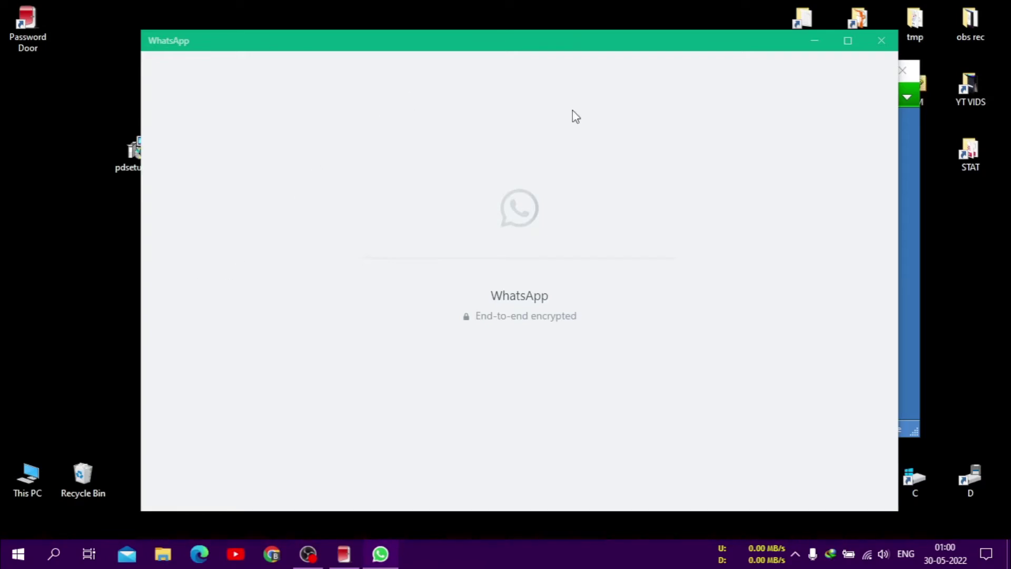
Step: Close the unlocked WhatsApp window and the Password Door window
left_click_drag(590, 46, 551, 63)
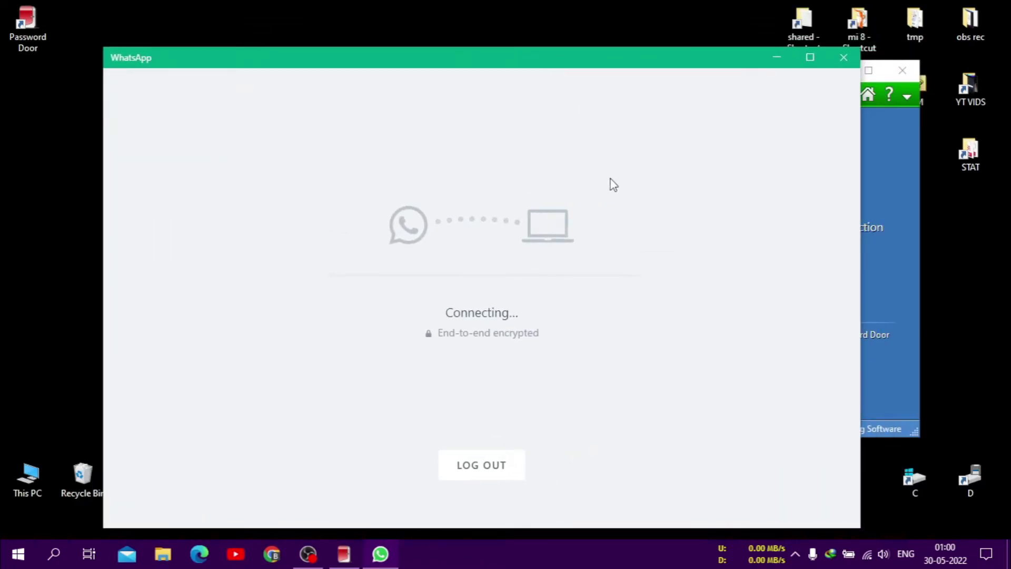
left_click(844, 58)
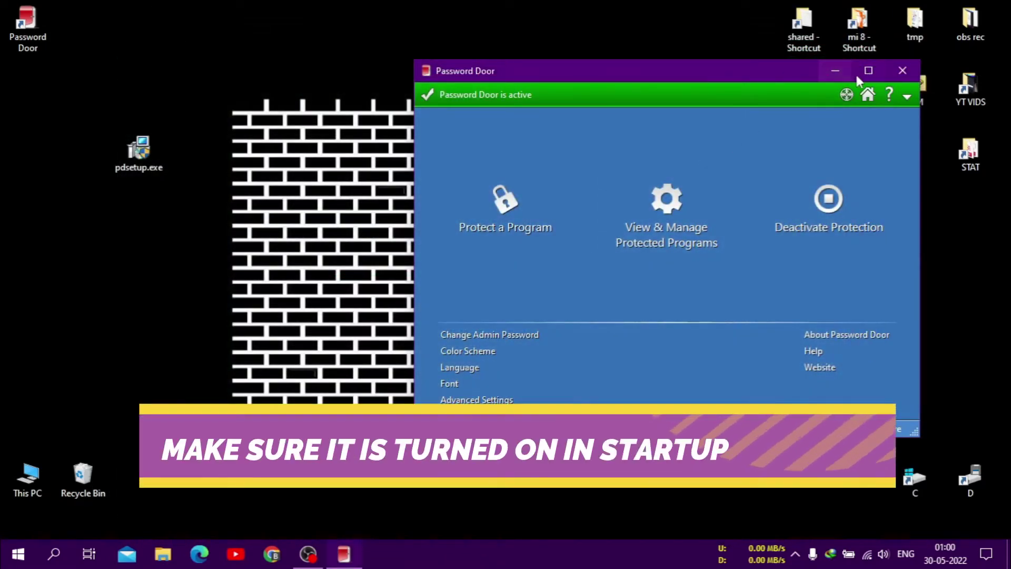
left_click(903, 71)
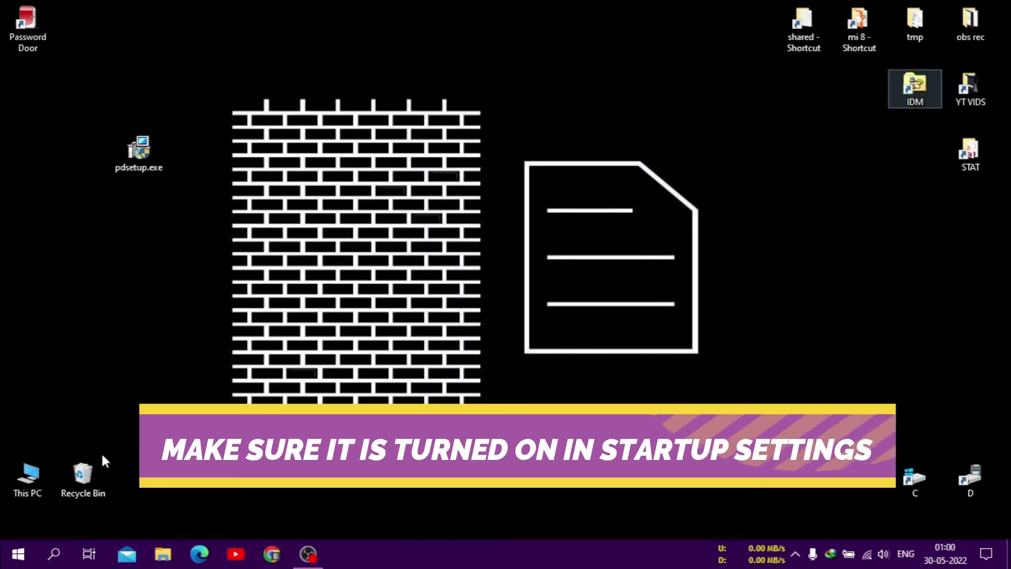
Step: Search Windows for "startup", check the Password Door Kernel entry in the Startup Apps settings, and close Settings
left_click(54, 557)
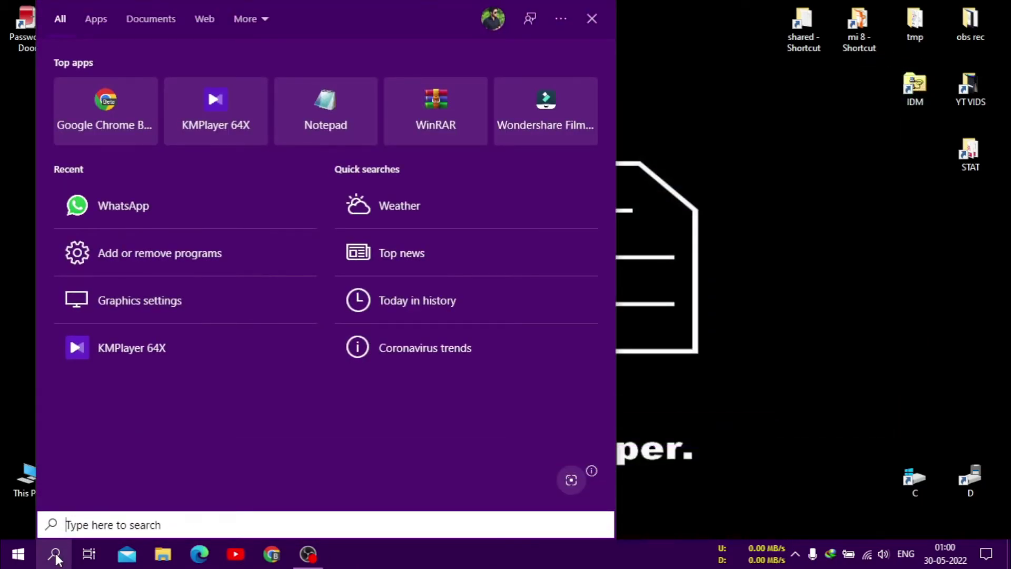
type("start")
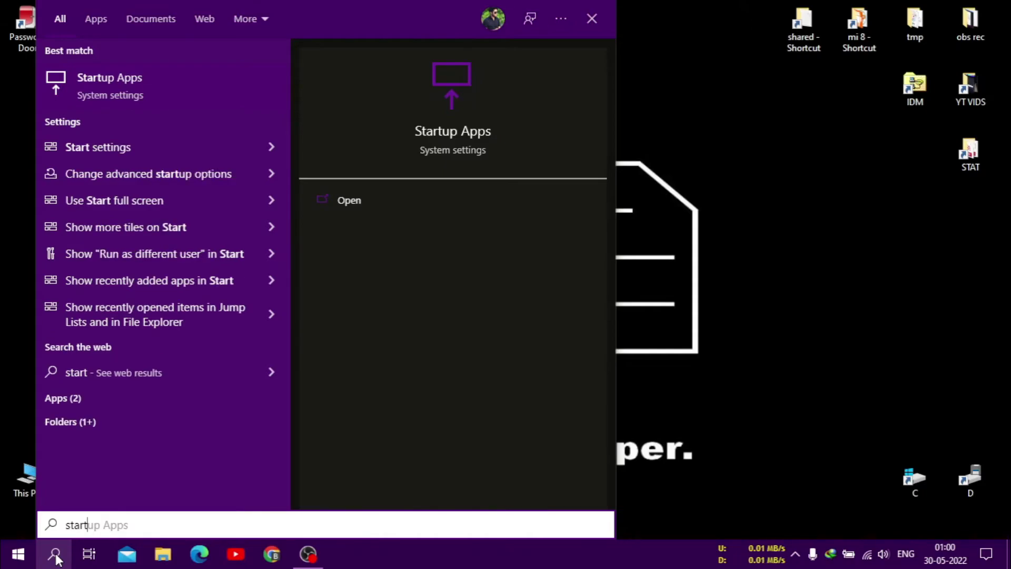
type("up")
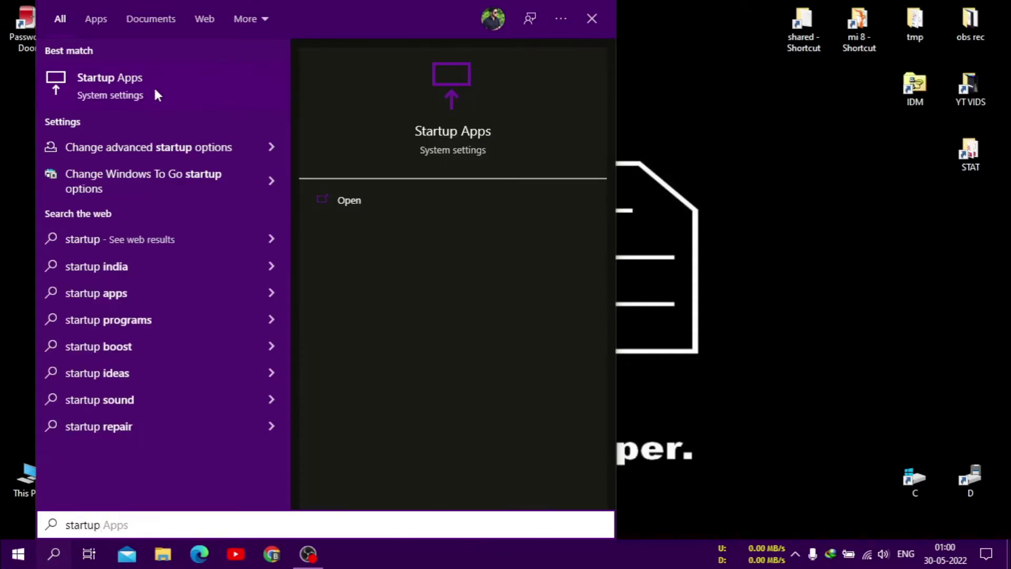
left_click(147, 90)
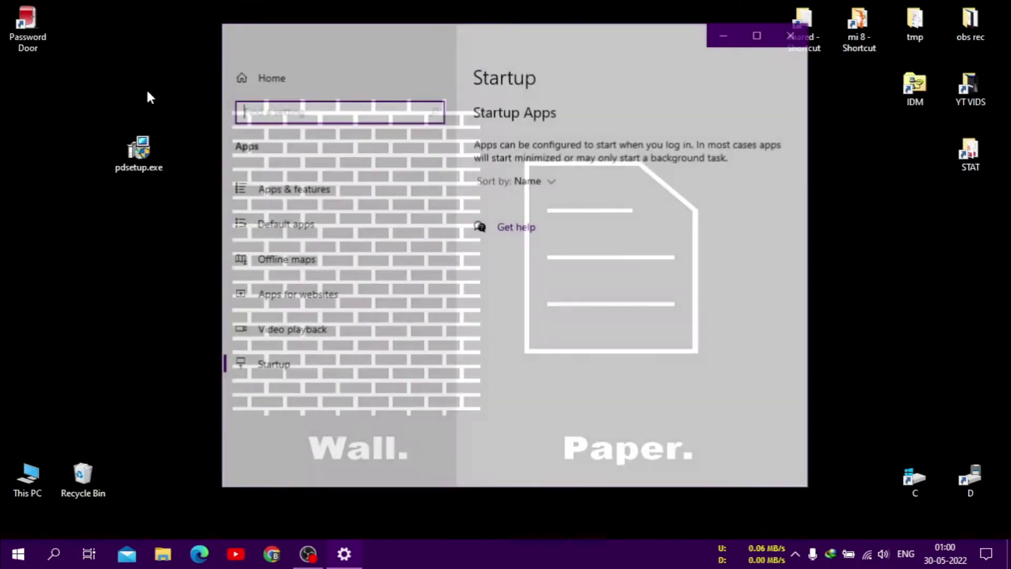
scroll(614, 306, "down", 10)
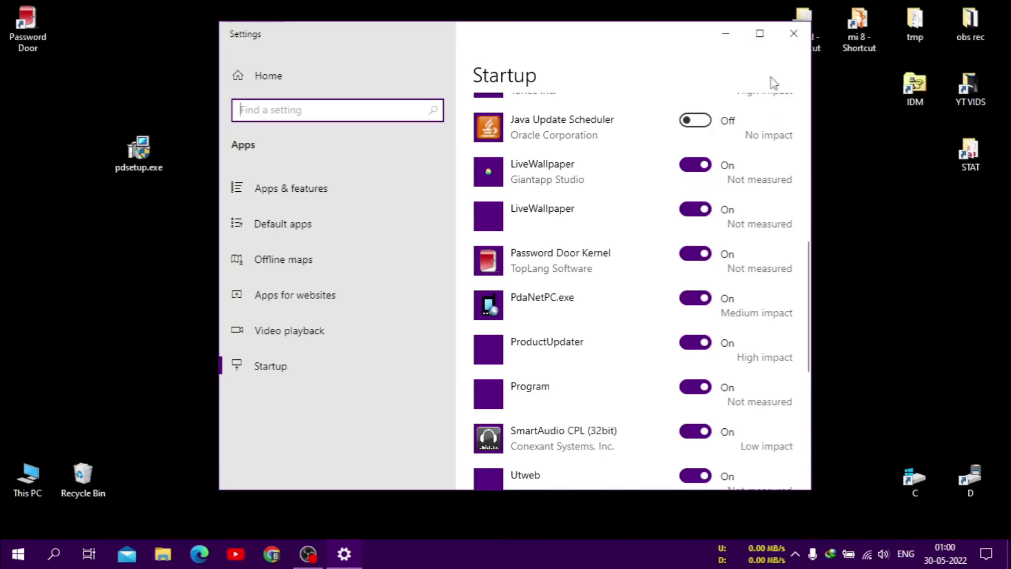
left_click(794, 35)
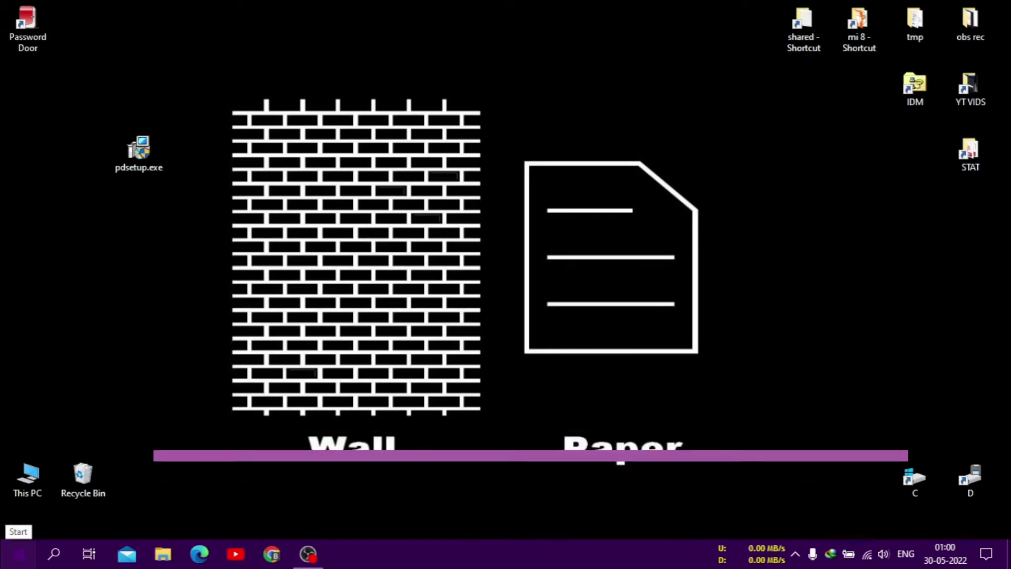
Step: Launch the Brave browser, dismiss its restore-pages prompt, and move its window out of full-screen size onto the desktop
left_click(17, 553)
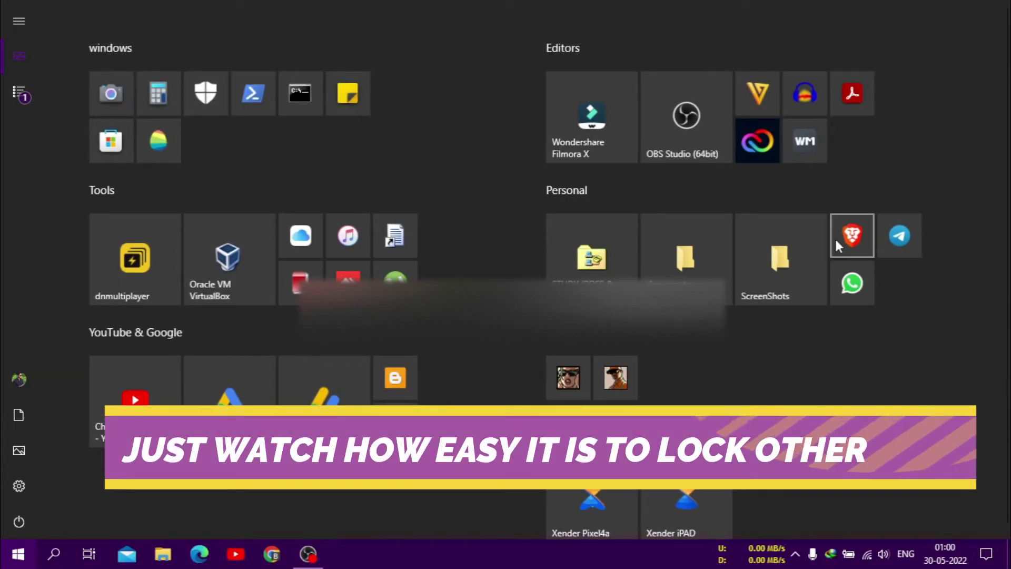
left_click(835, 237)
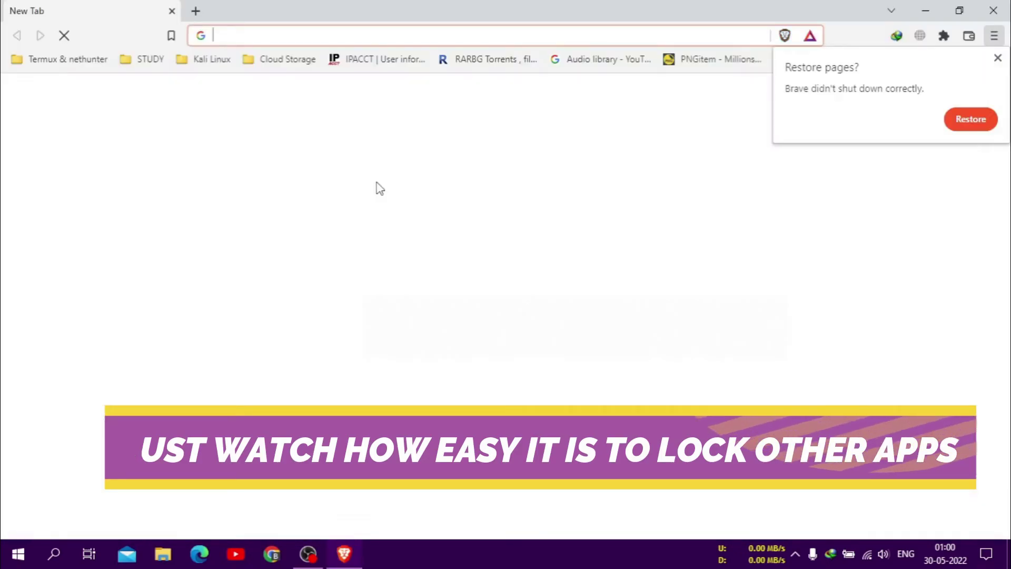
left_click(997, 58)
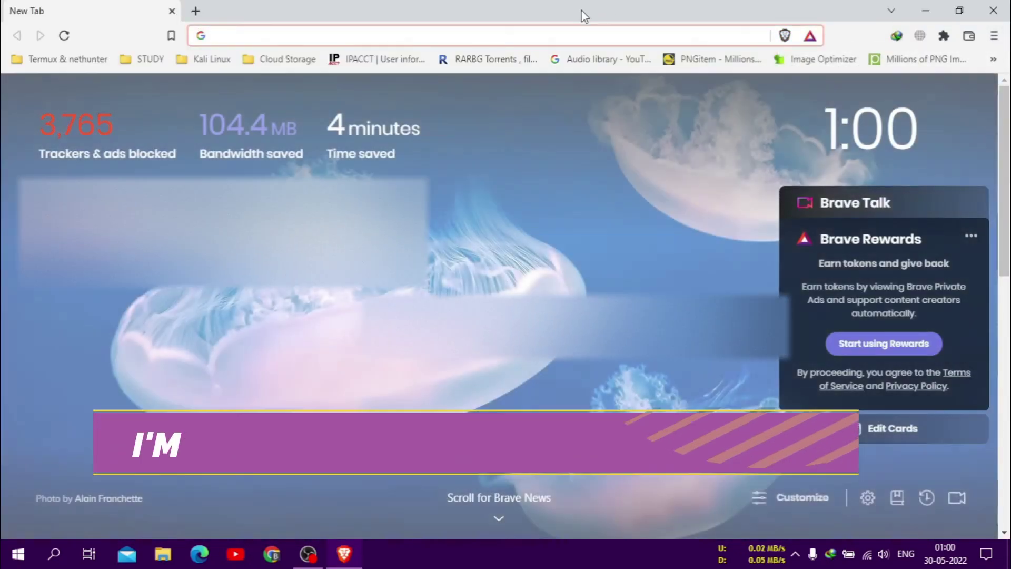
left_click_drag(583, 17, 358, 75)
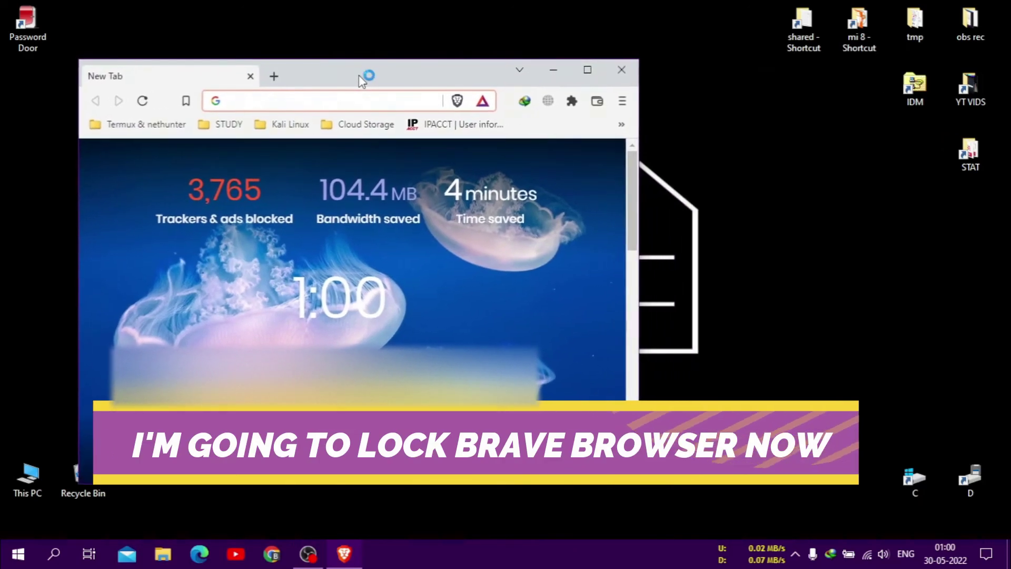
Step: Open Password Door, unlock it by entering the admin password, and go to its page for protecting a program
key("super")
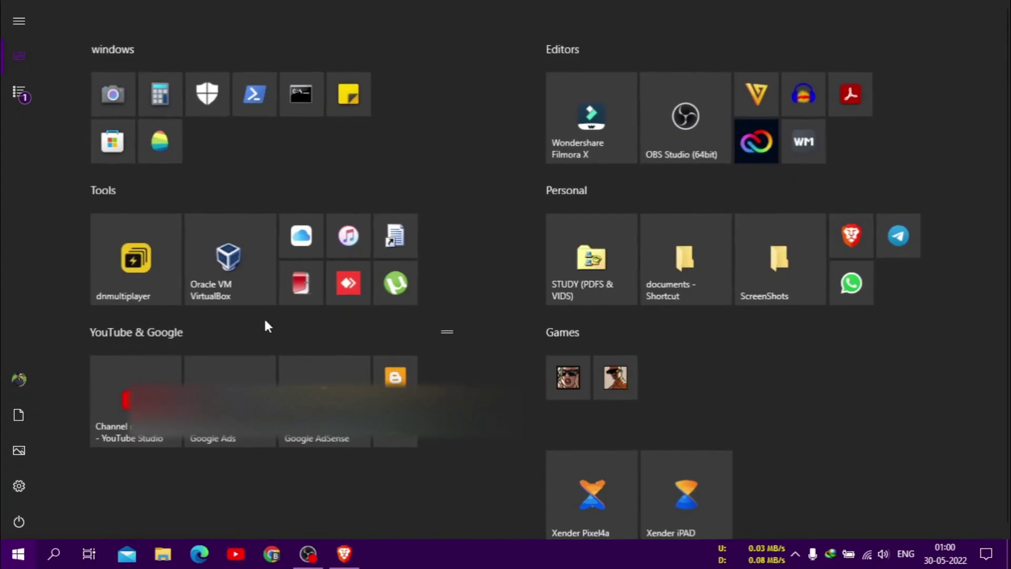
left_click(301, 283)
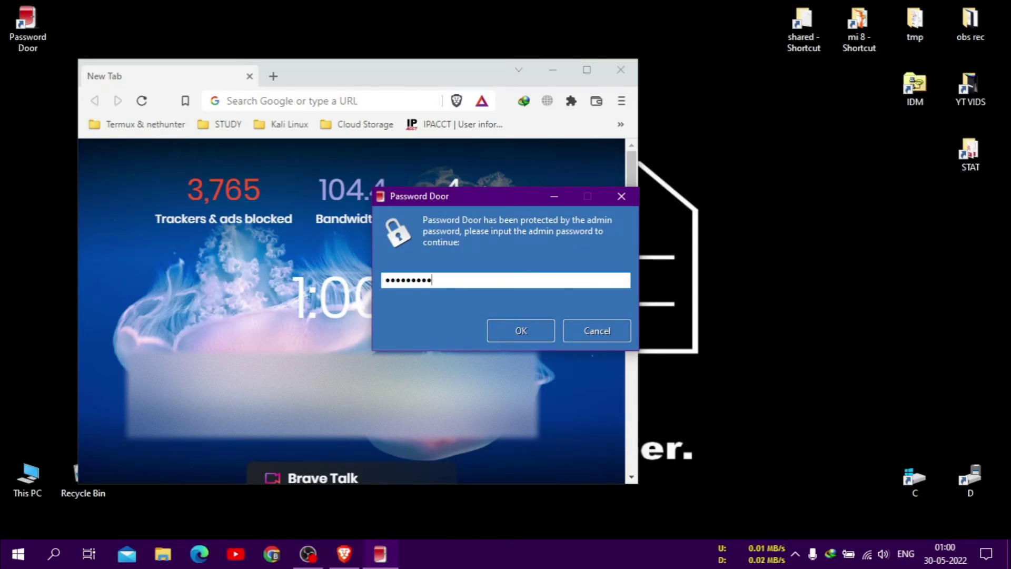
key("Return")
left_click(537, 213)
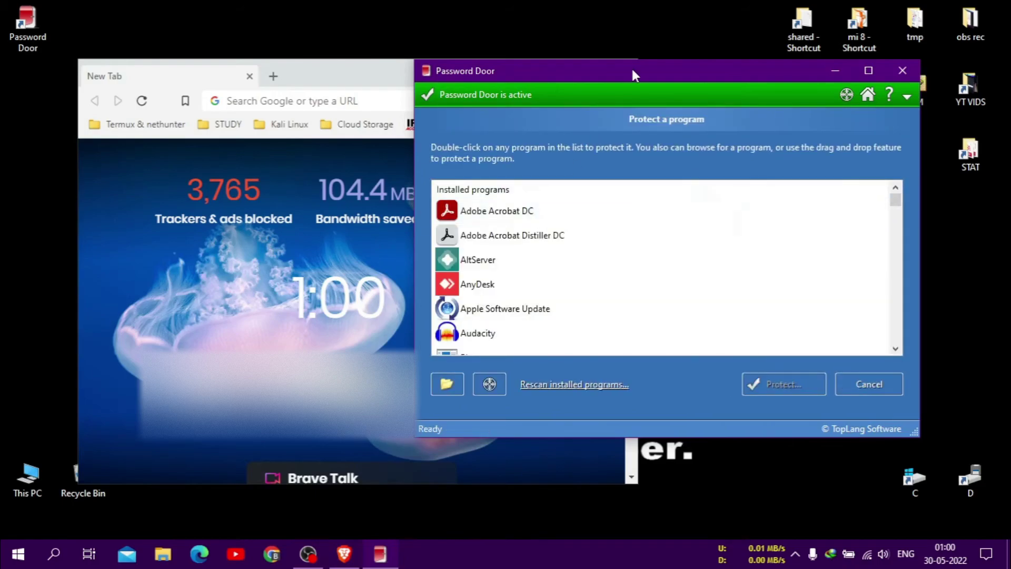
Step: Move Password Door clear of Brave, pick the Brave window with the window finder, and save its protection item in Password Protect mode
left_click_drag(639, 65, 723, 75)
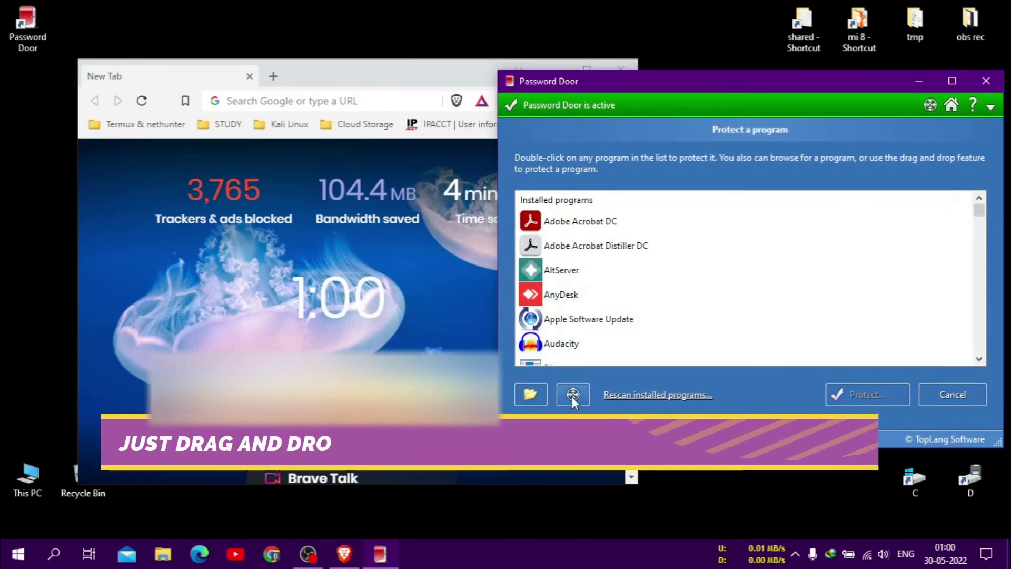
left_click_drag(571, 393, 238, 261)
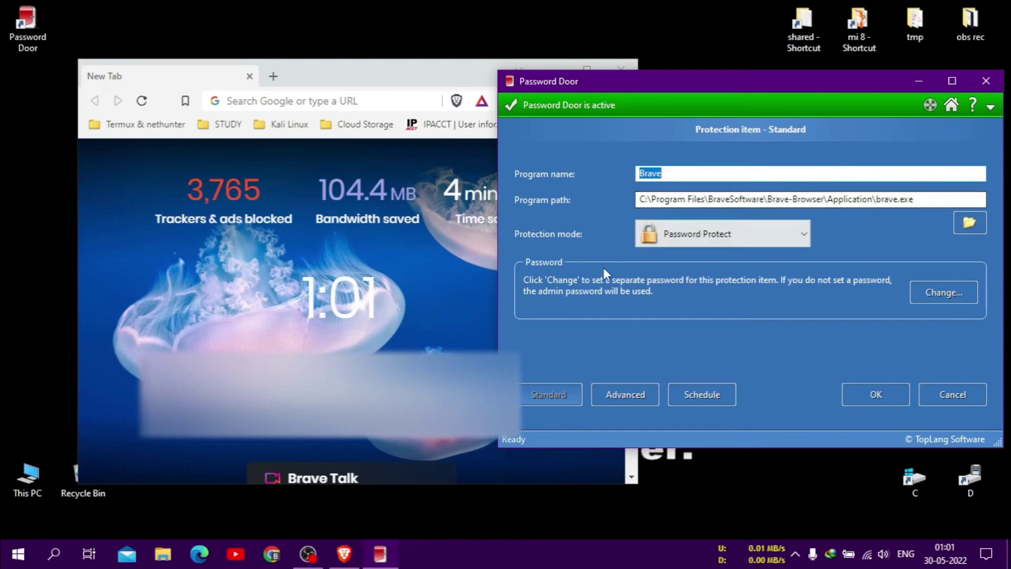
left_click(875, 396)
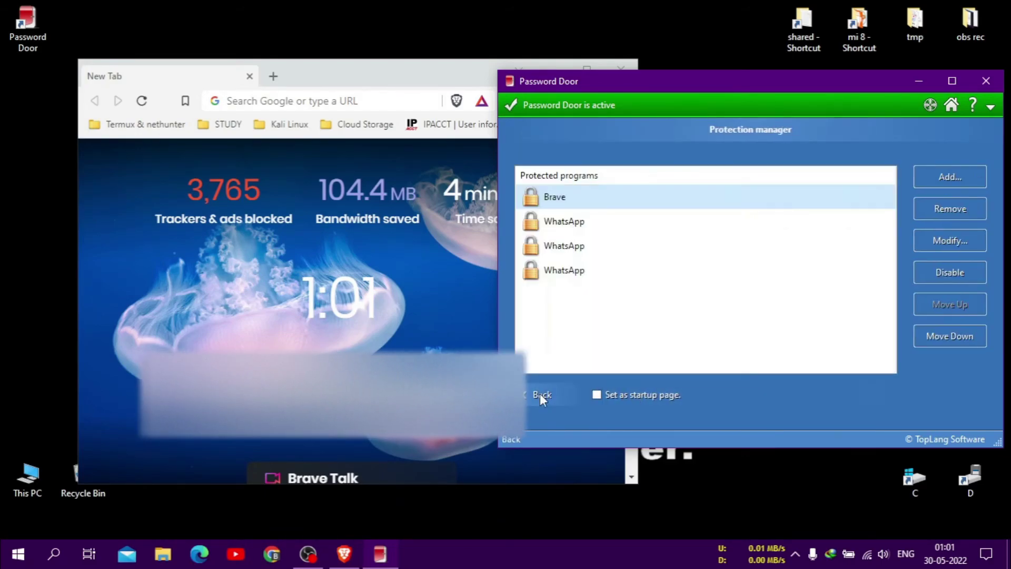
Step: Close the Brave browser window and the Password Door window
left_click(454, 84)
left_click(613, 76)
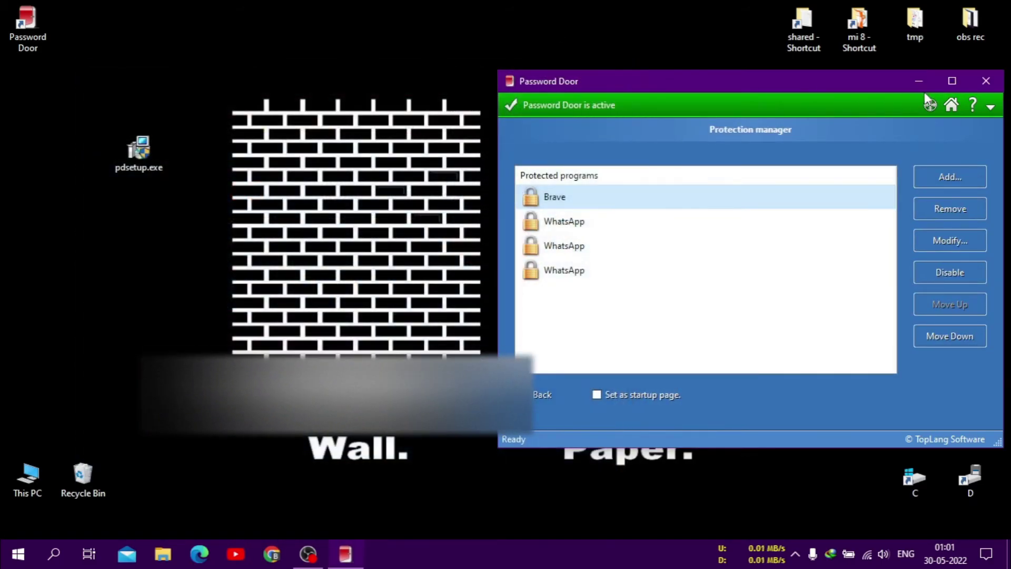
left_click(986, 82)
Step: Launch Brave to test its password protection, move the password prompt on the desktop, and cancel it
left_click(3, 564)
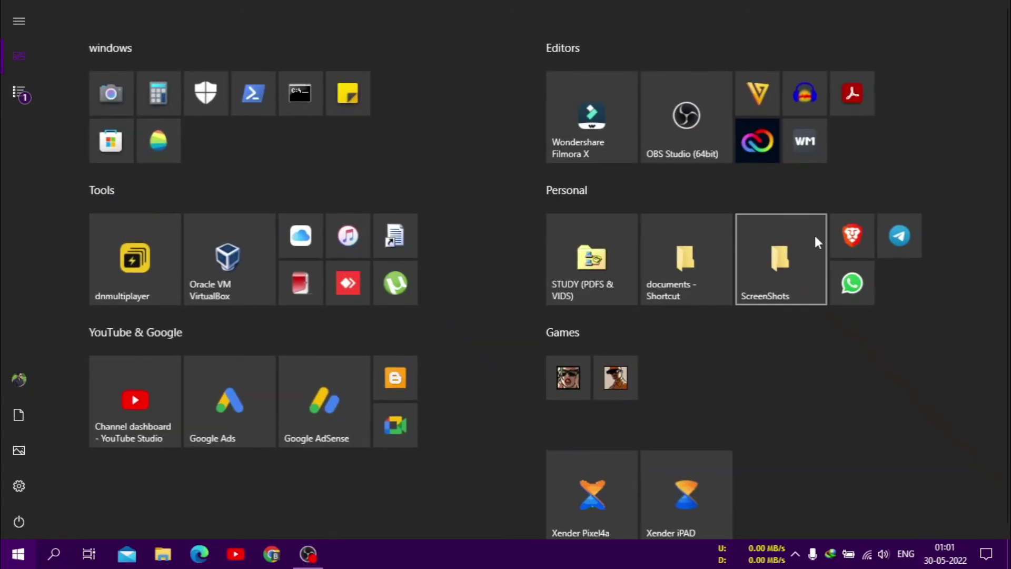
left_click(842, 237)
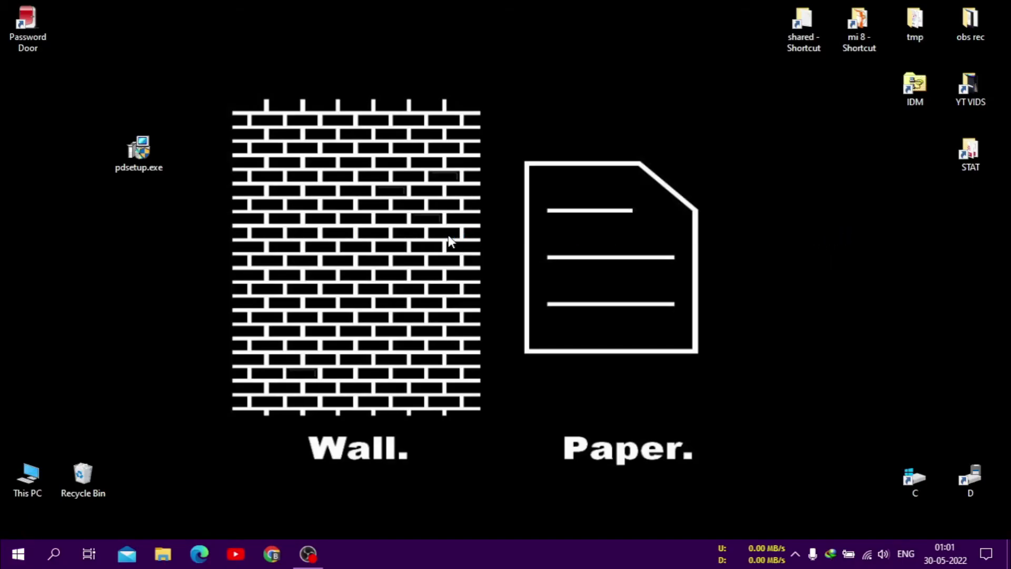
left_click_drag(374, 200, 513, 170)
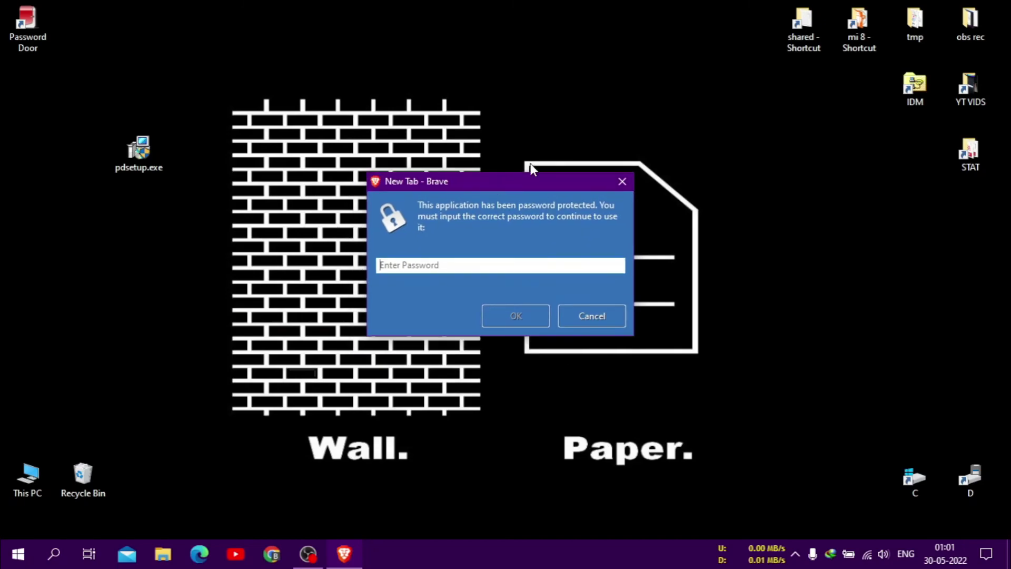
left_click(592, 316)
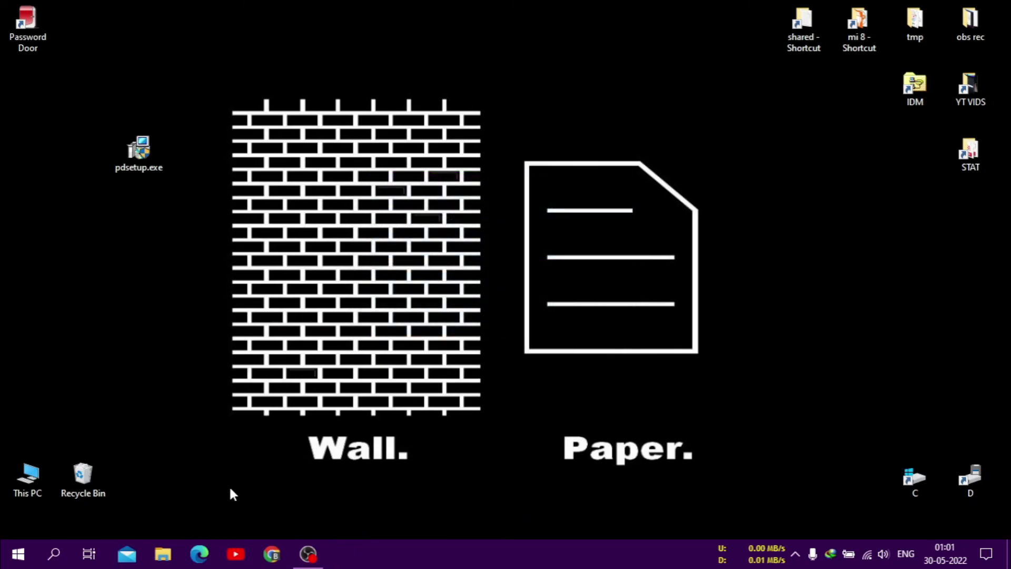